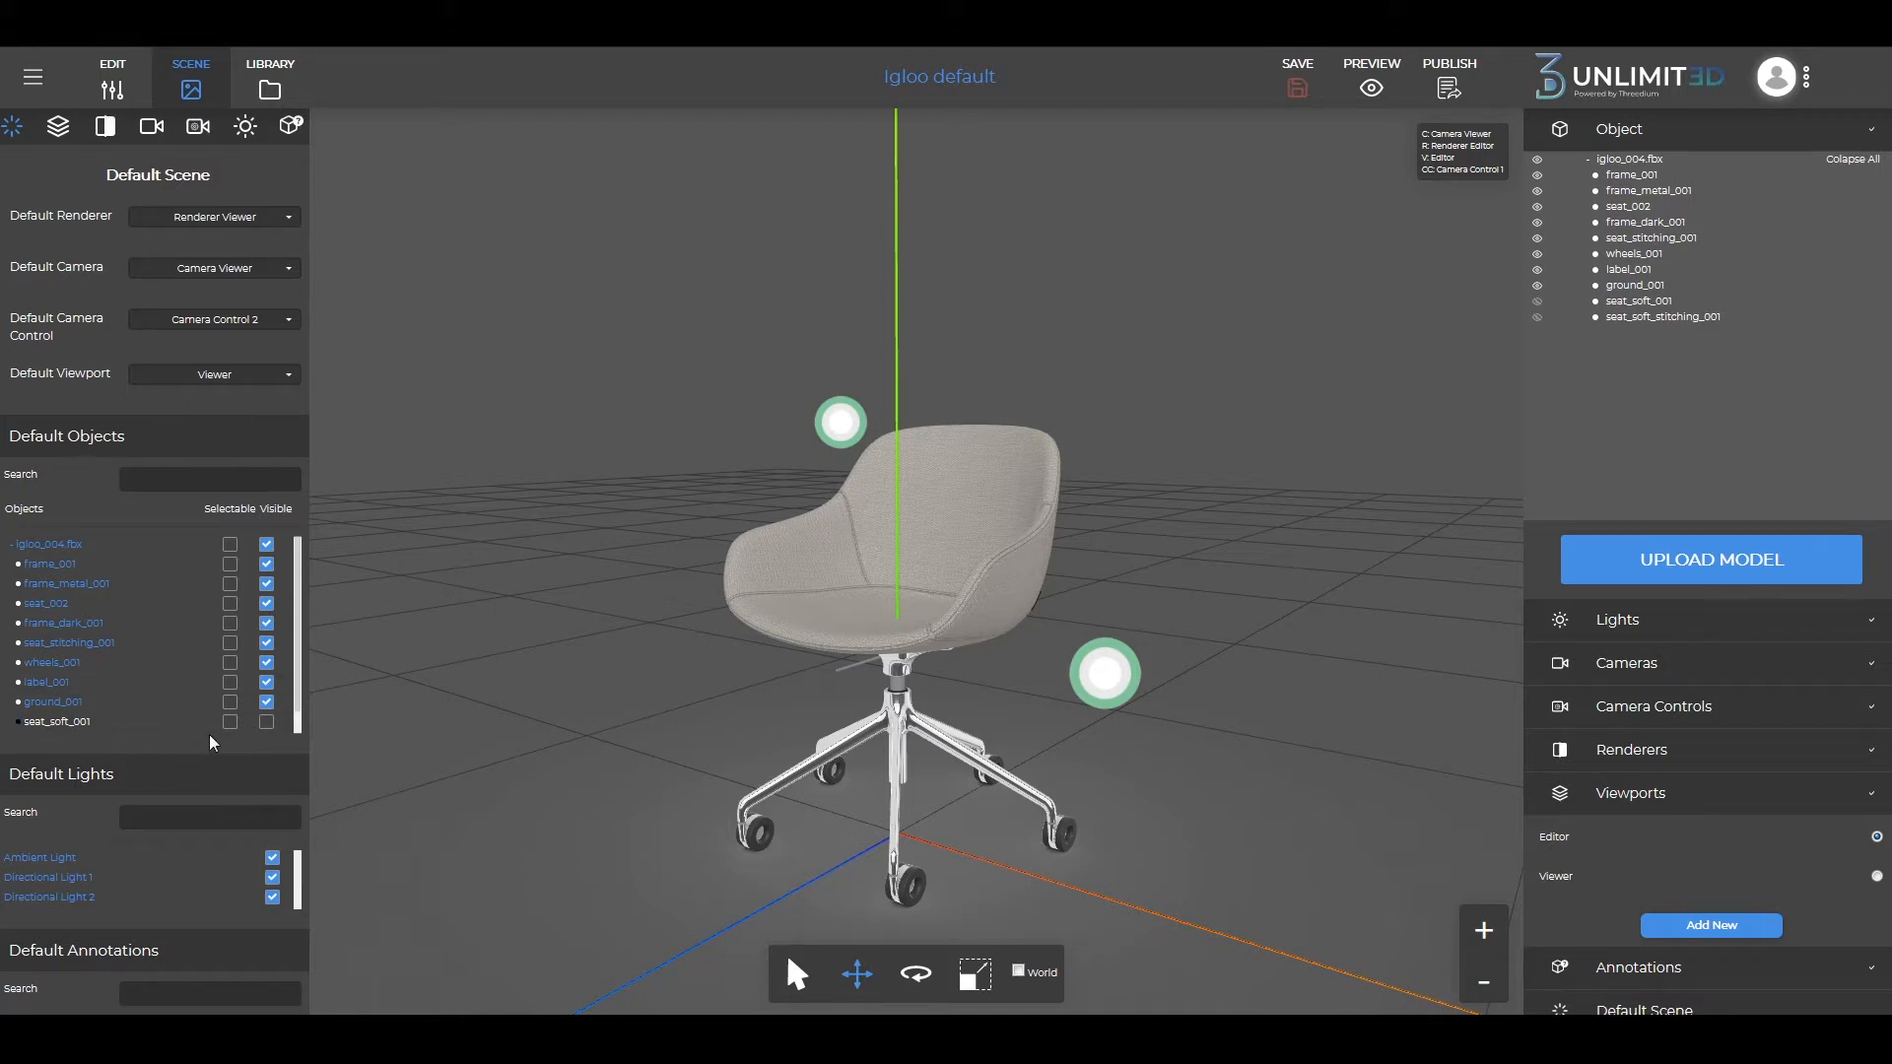
In the default objects, make seat_soft_001 and seat_soft_stitching_001 visible and hide seat_002 and seat_stitching_001.
scroll(252, 660, down, 1)
click(266, 702)
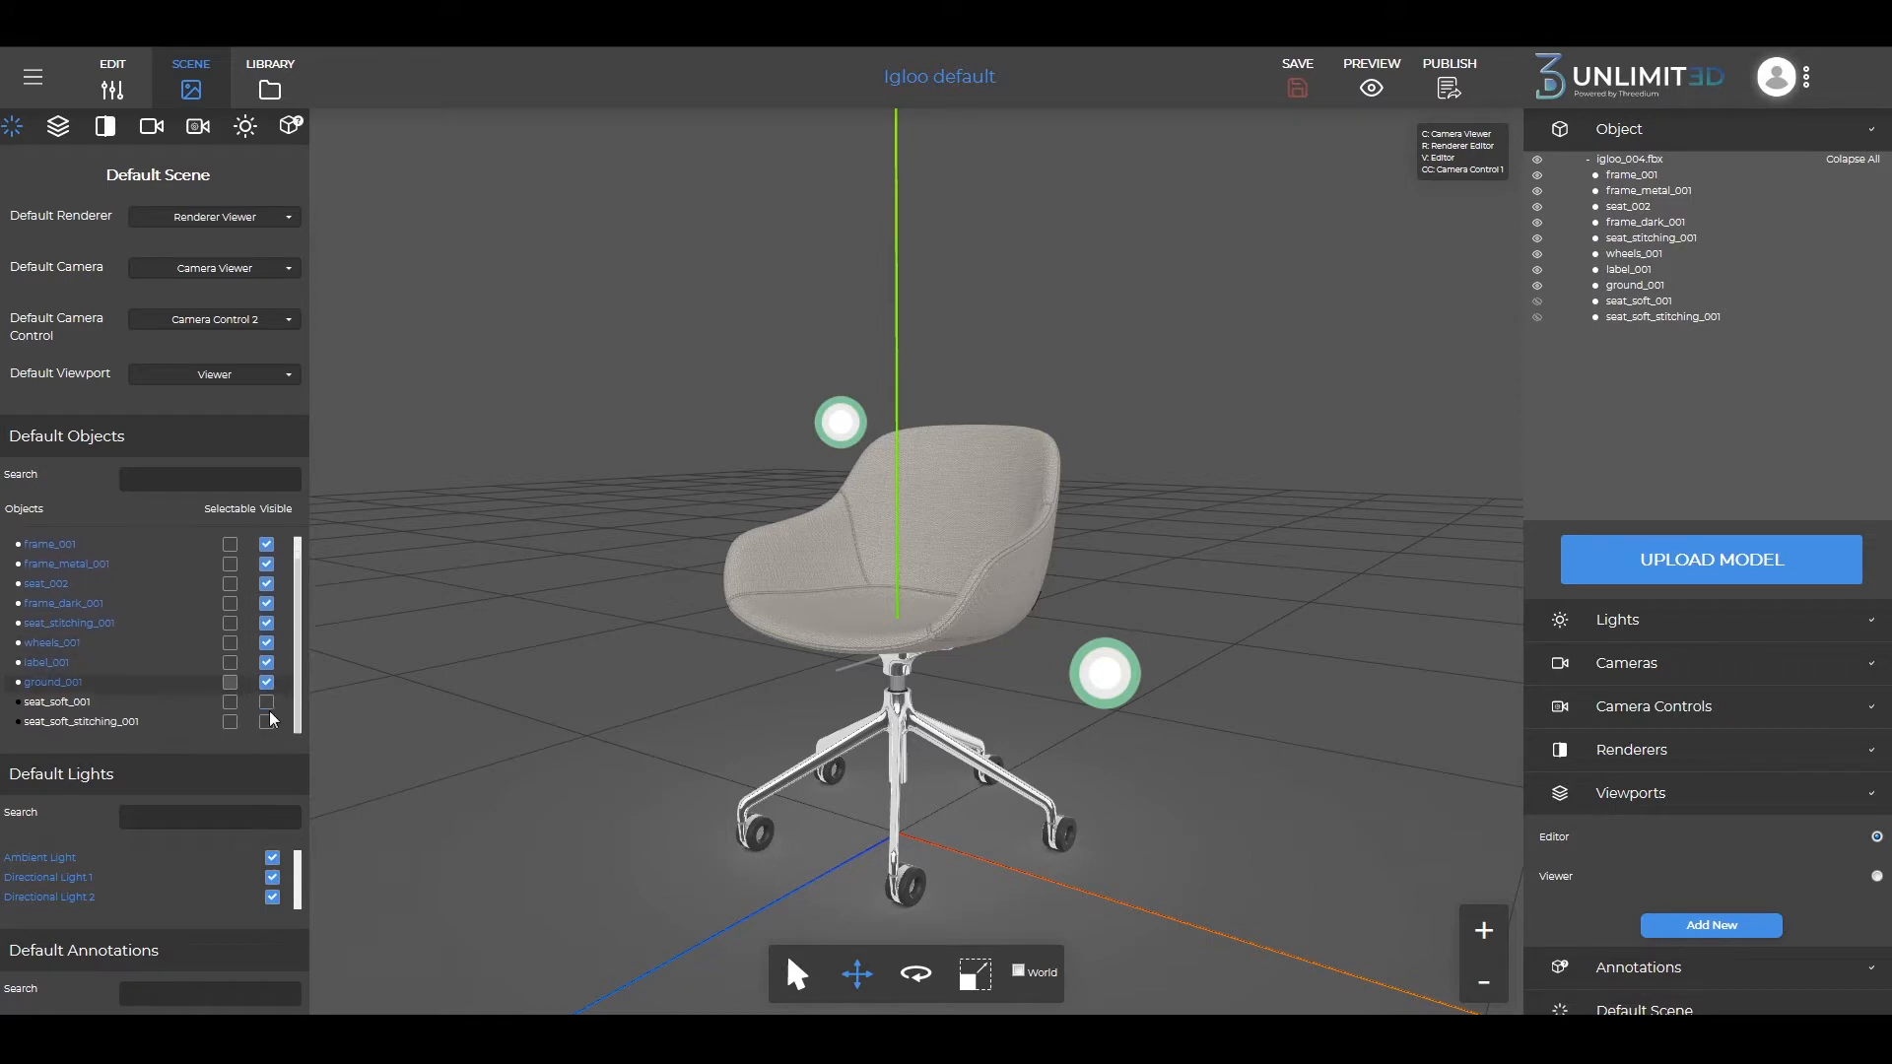
click(266, 723)
click(267, 585)
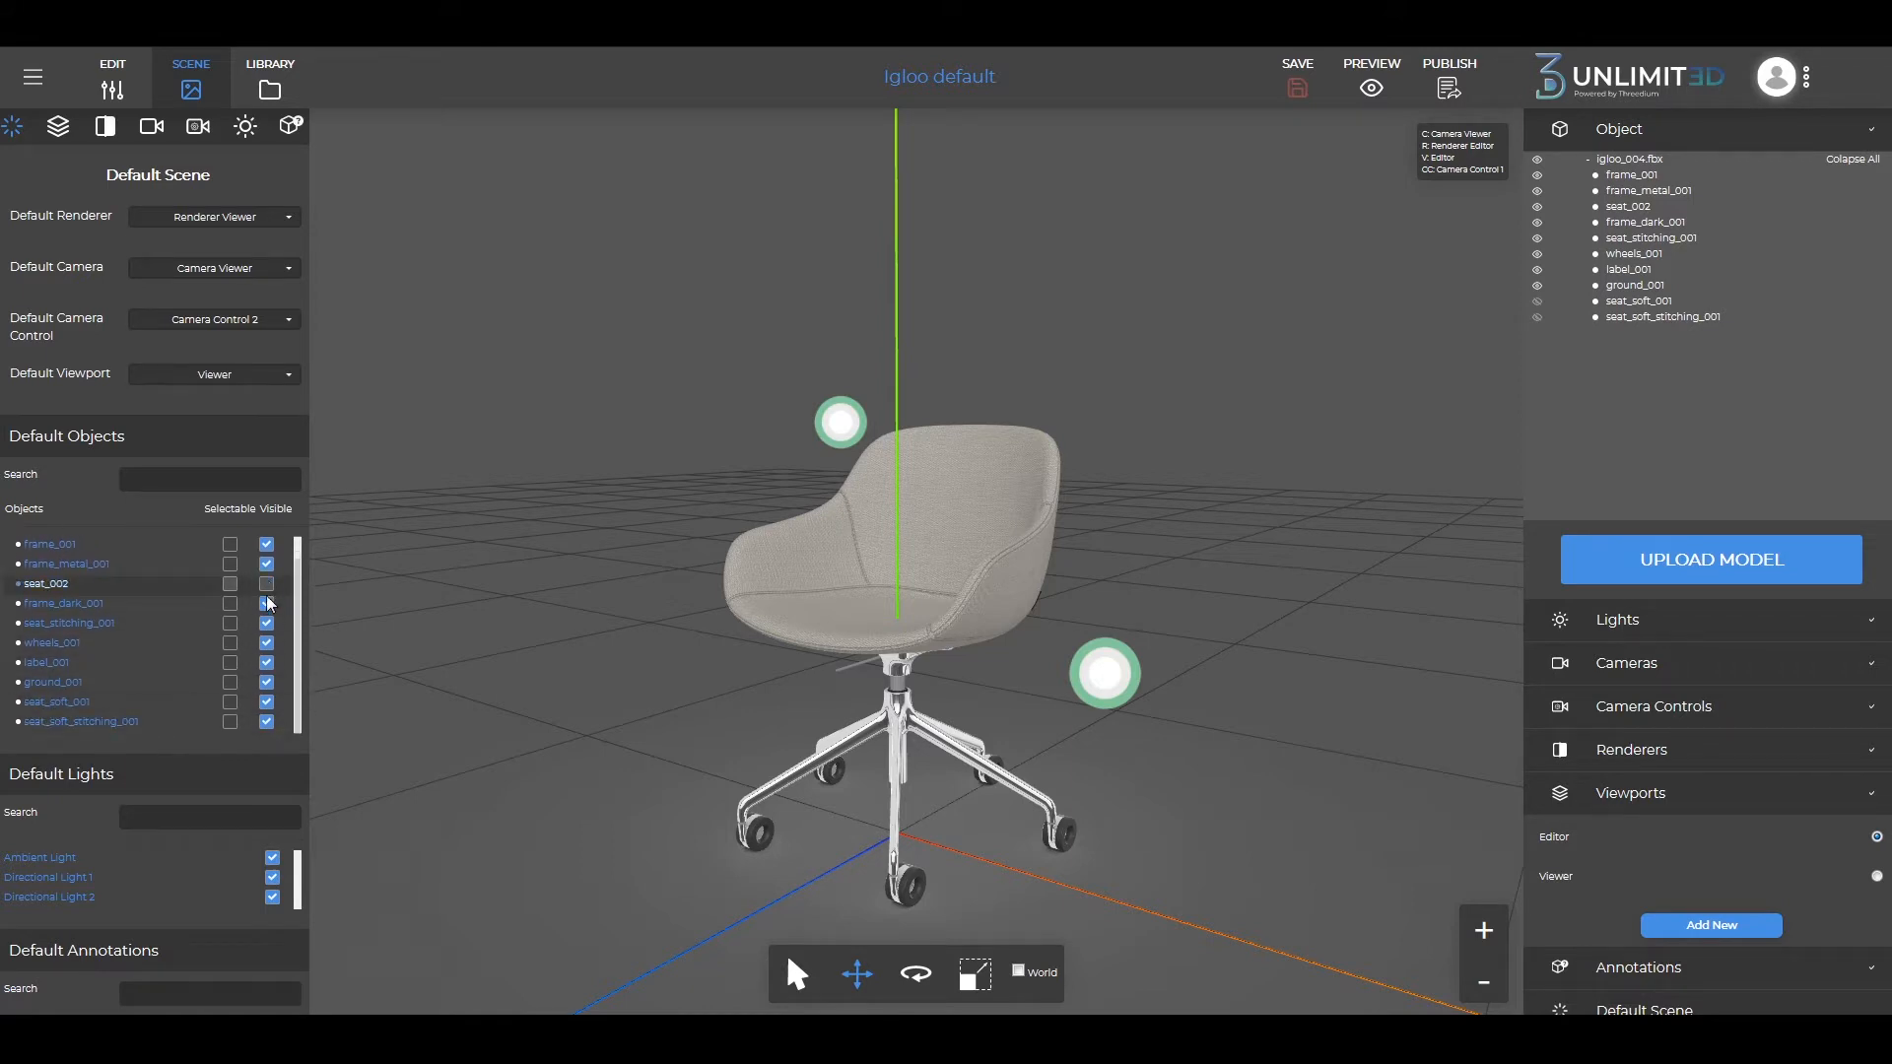
click(266, 623)
Revert the default objects' visibility, hiding the soft seat and its stitching and showing seat_002 and seat_stitching_001.
click(267, 722)
click(266, 702)
click(266, 623)
click(266, 584)
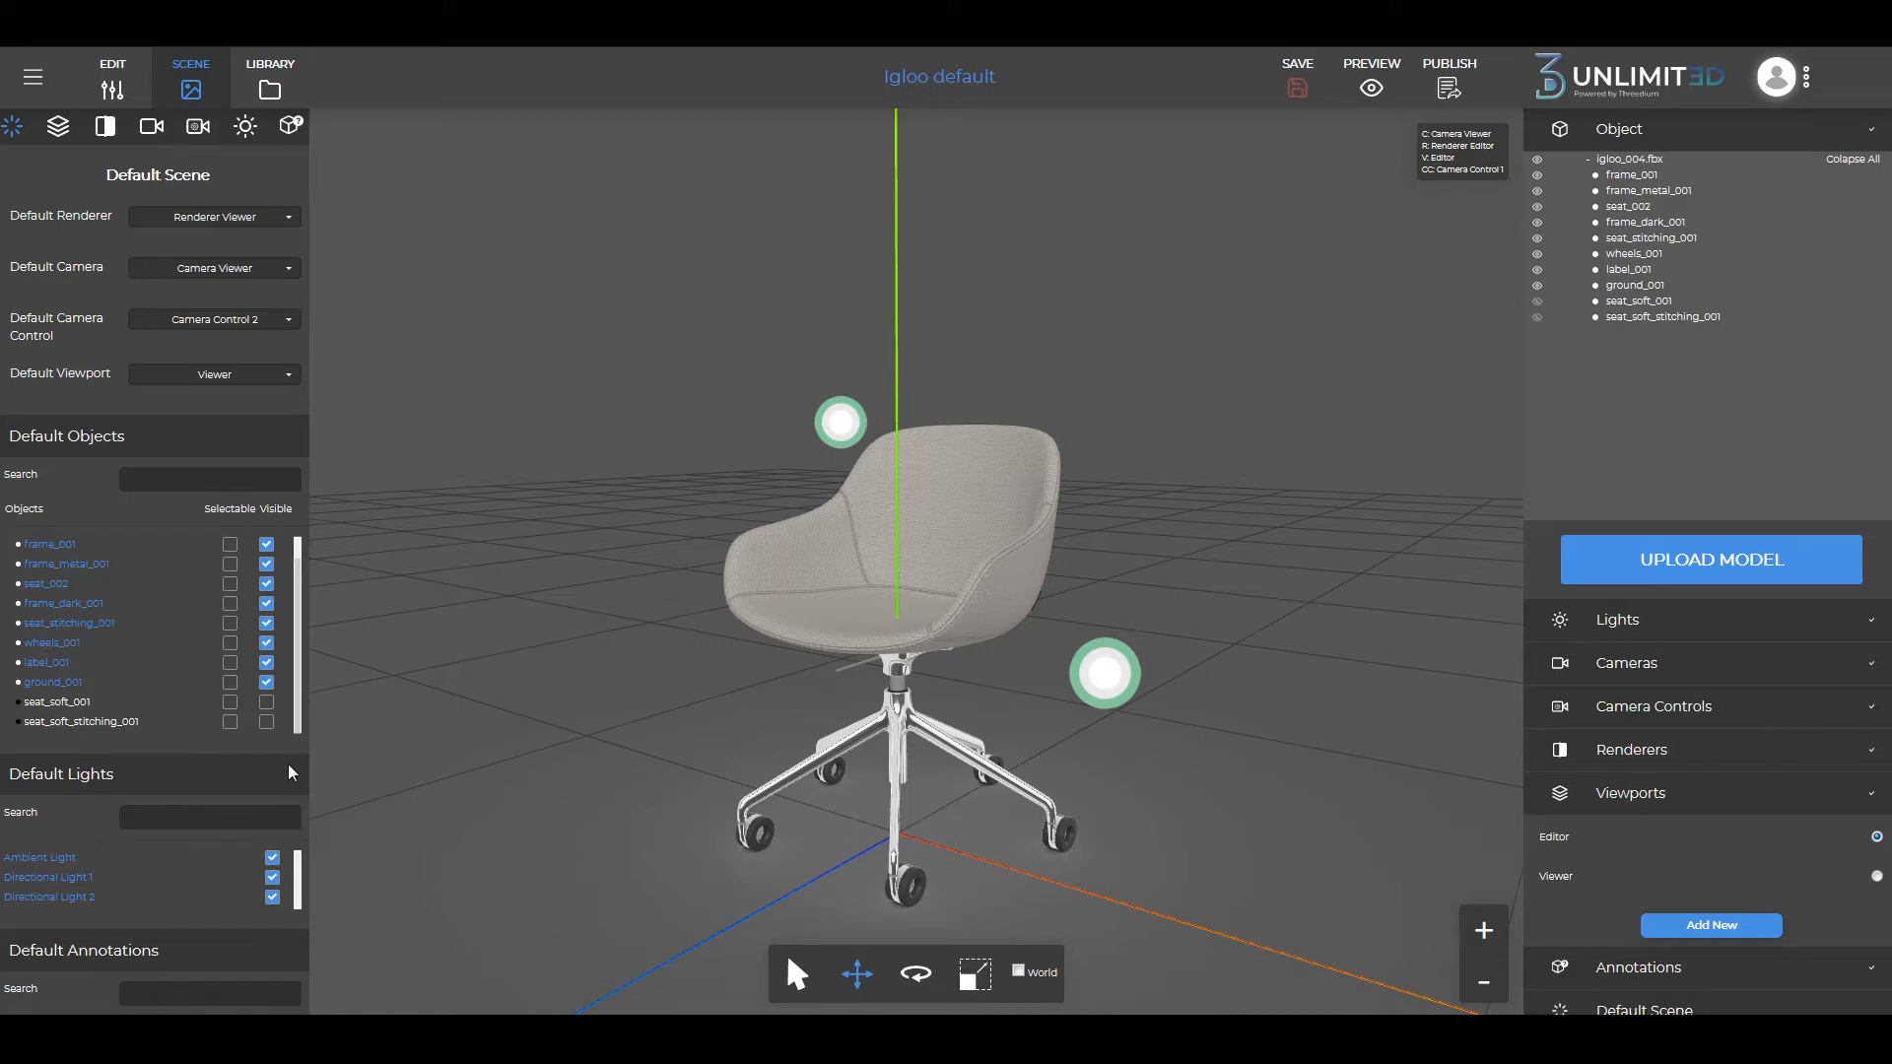
double_click(272, 877)
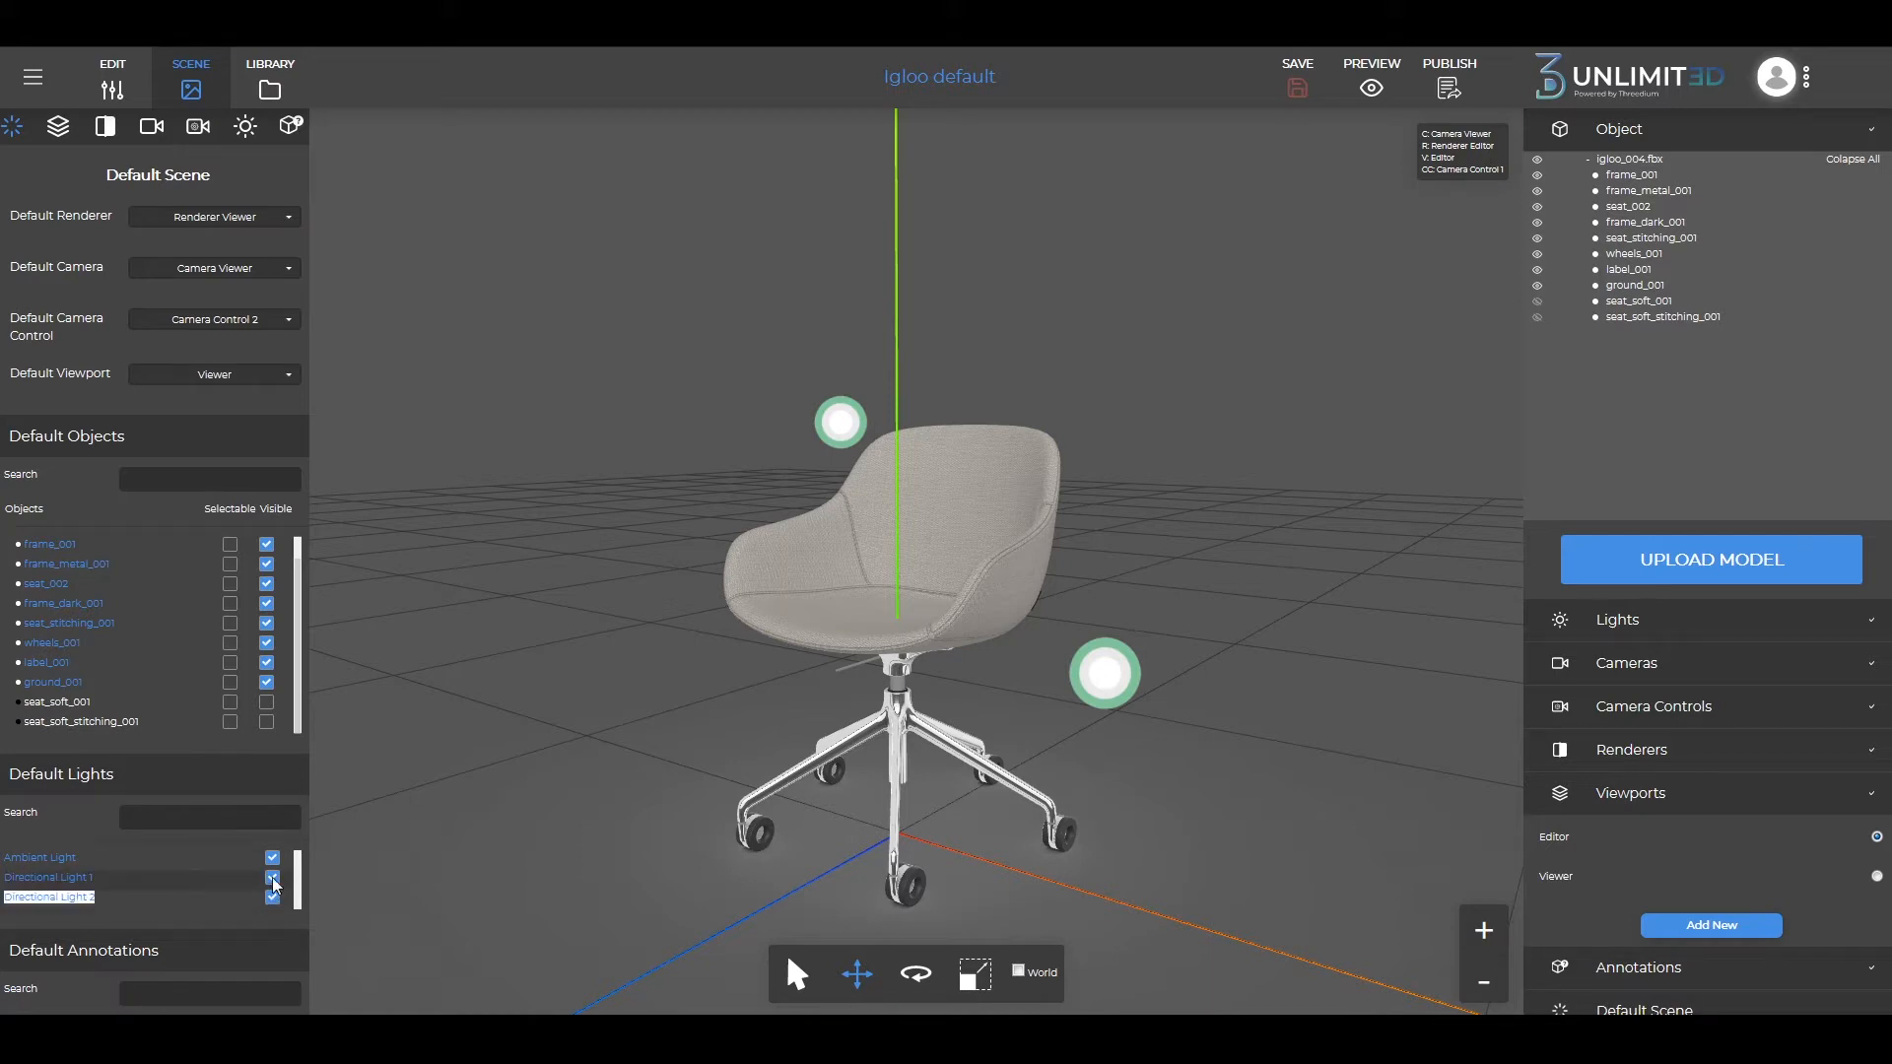
click(284, 794)
scroll(280, 777, down, 2)
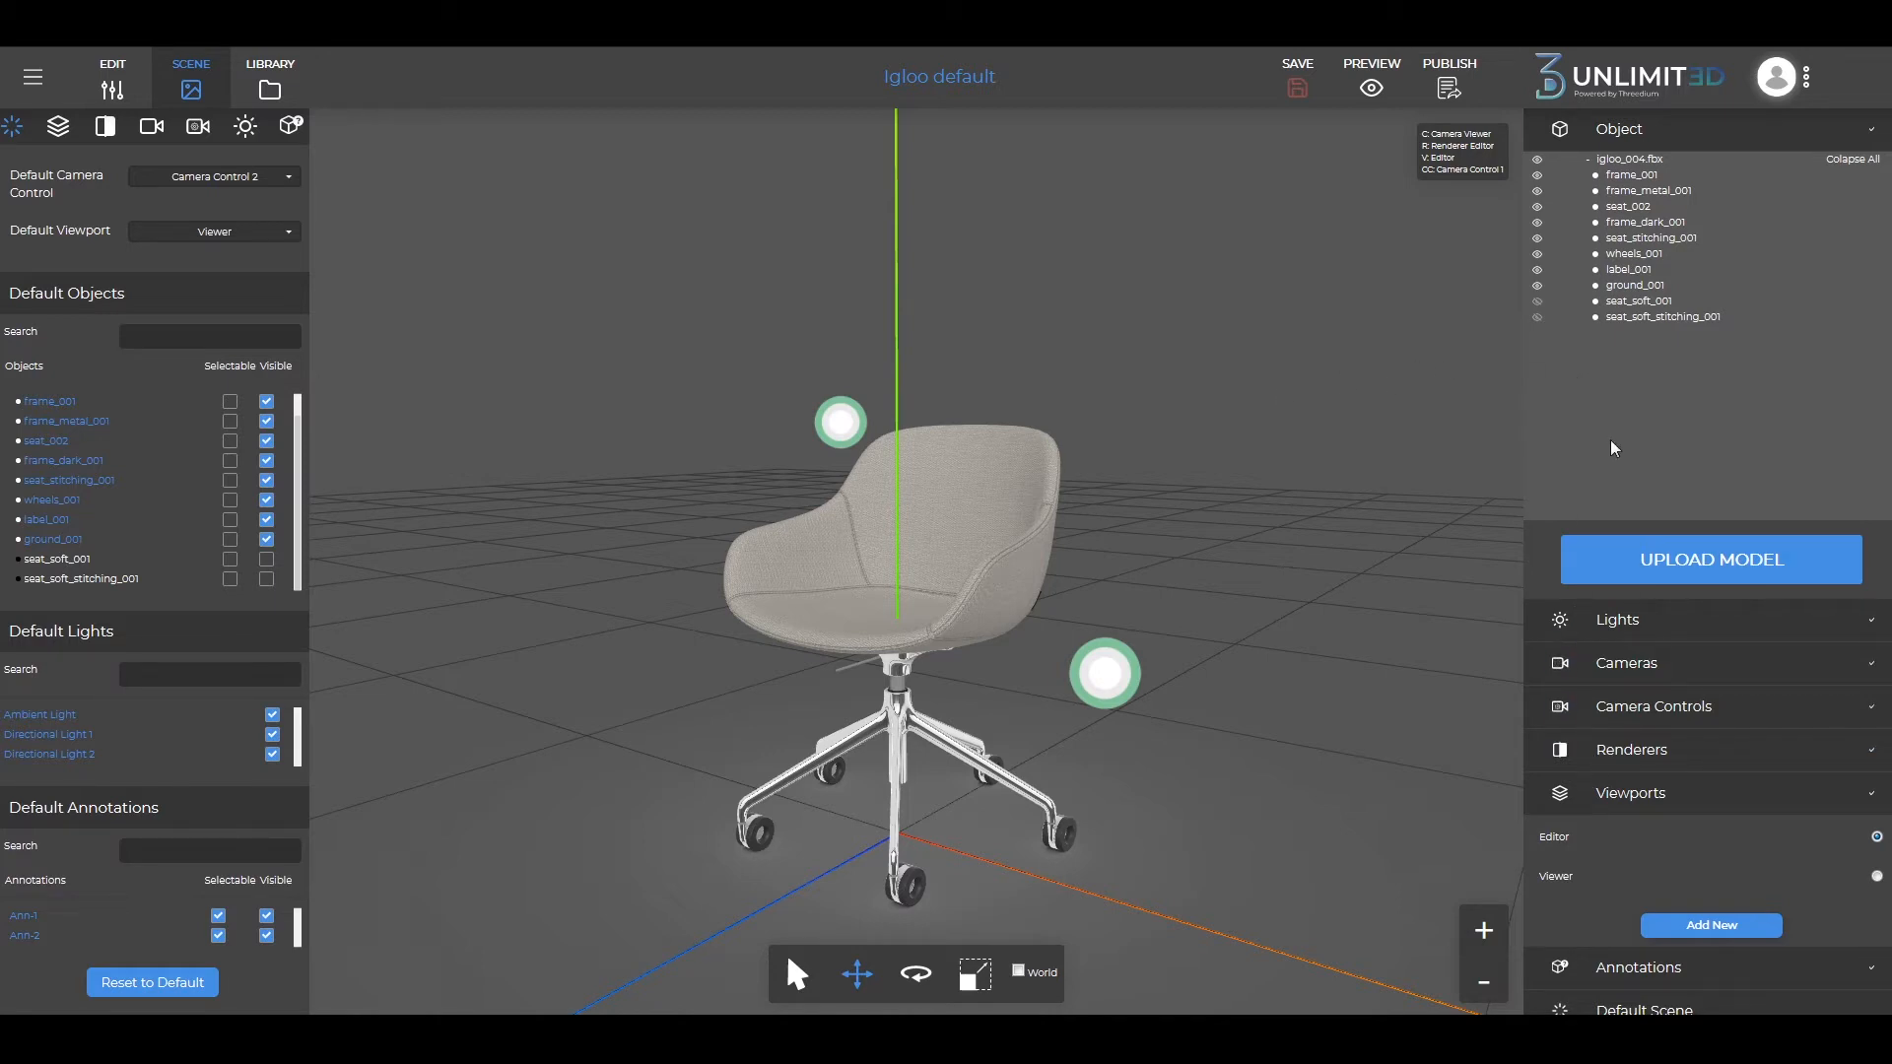
scroll(1612, 440, down, 1)
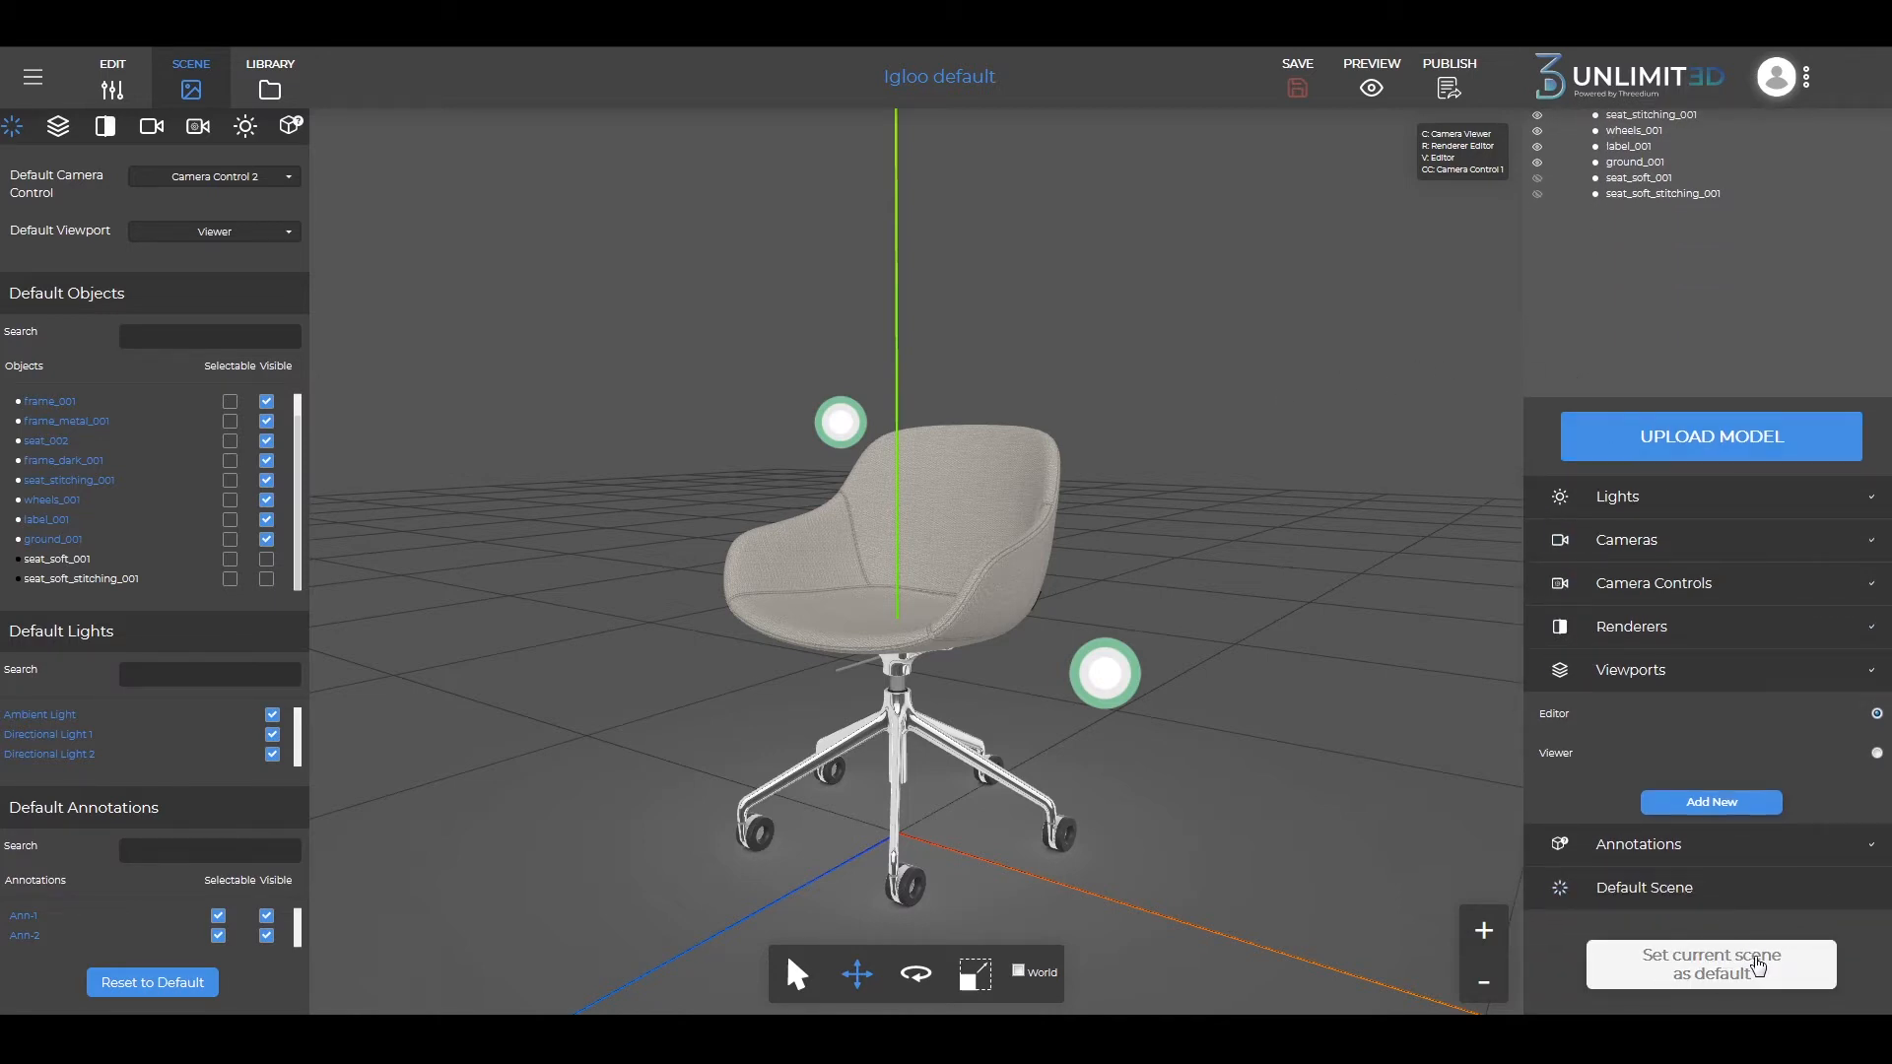
In the object tree, hide seat_002 and seat_stitching_001 and show seat_soft_001 and seat_soft_stitching_001.
scroll(1669, 330, up, 1)
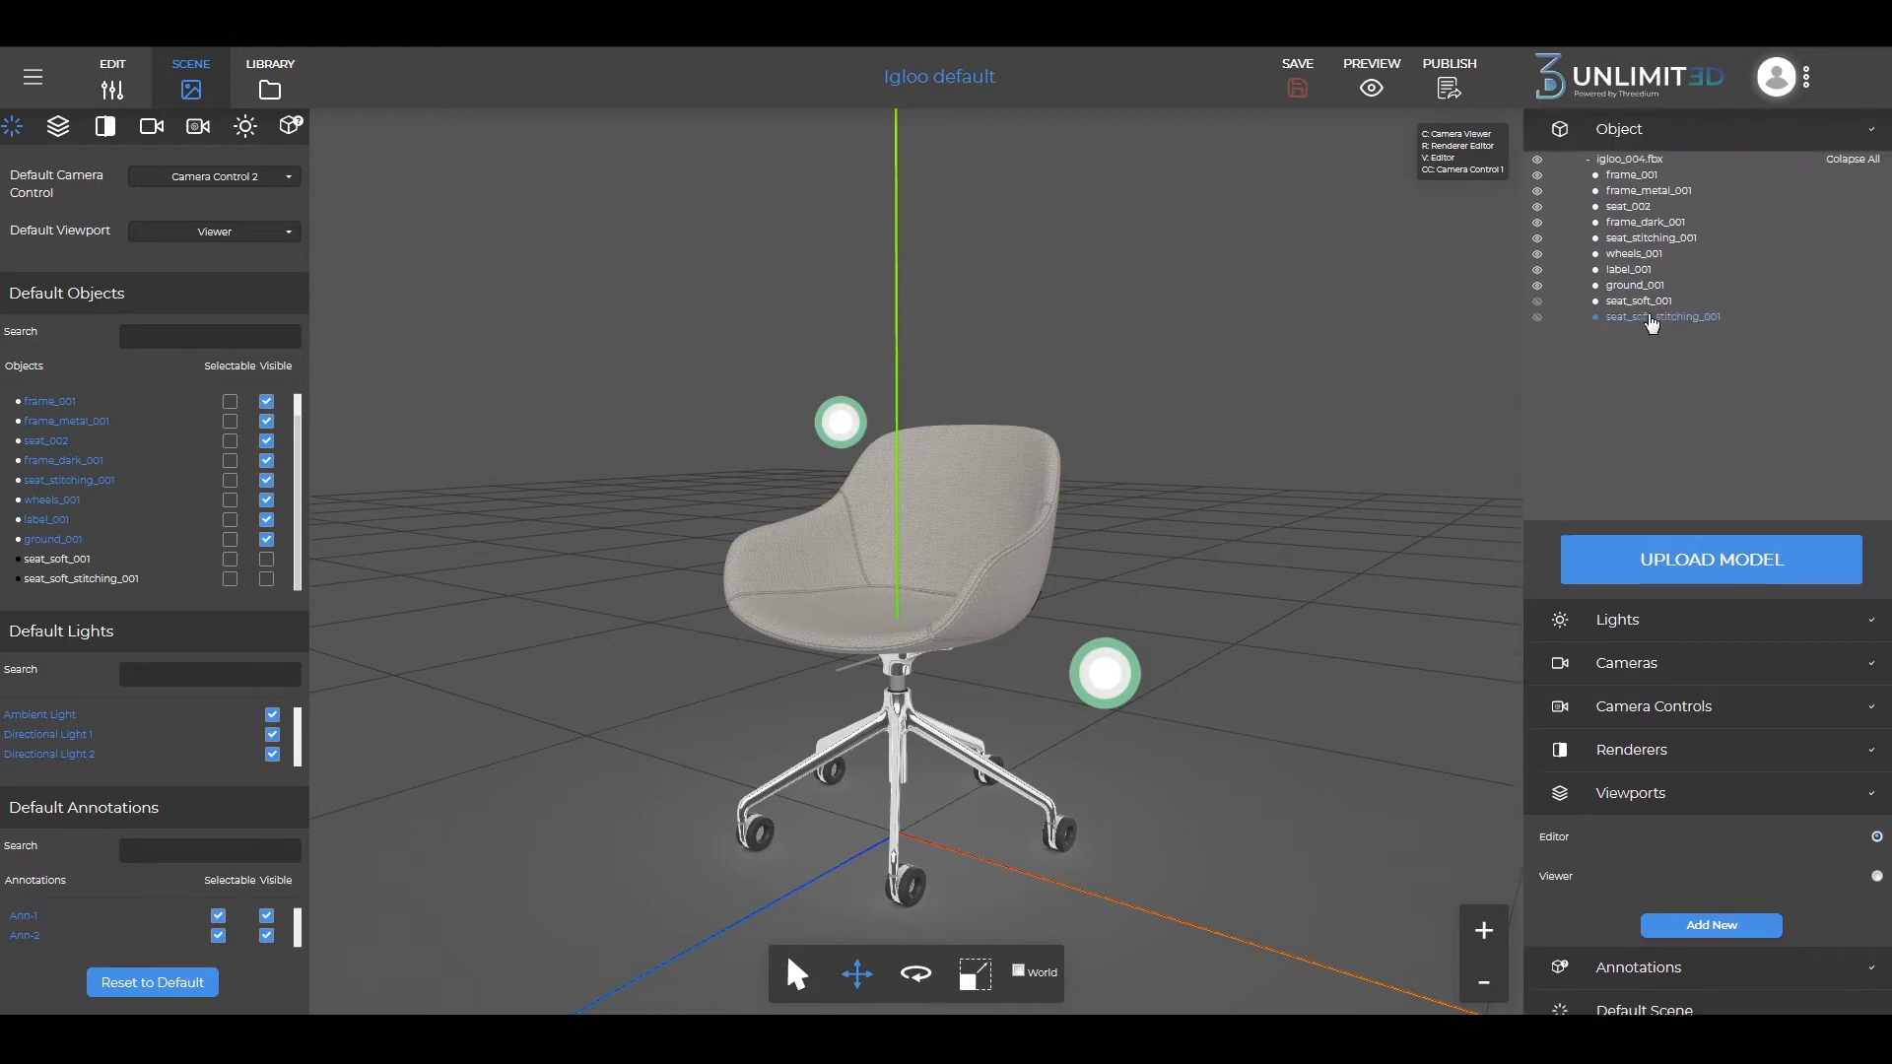
click(1536, 207)
click(1536, 237)
click(1536, 316)
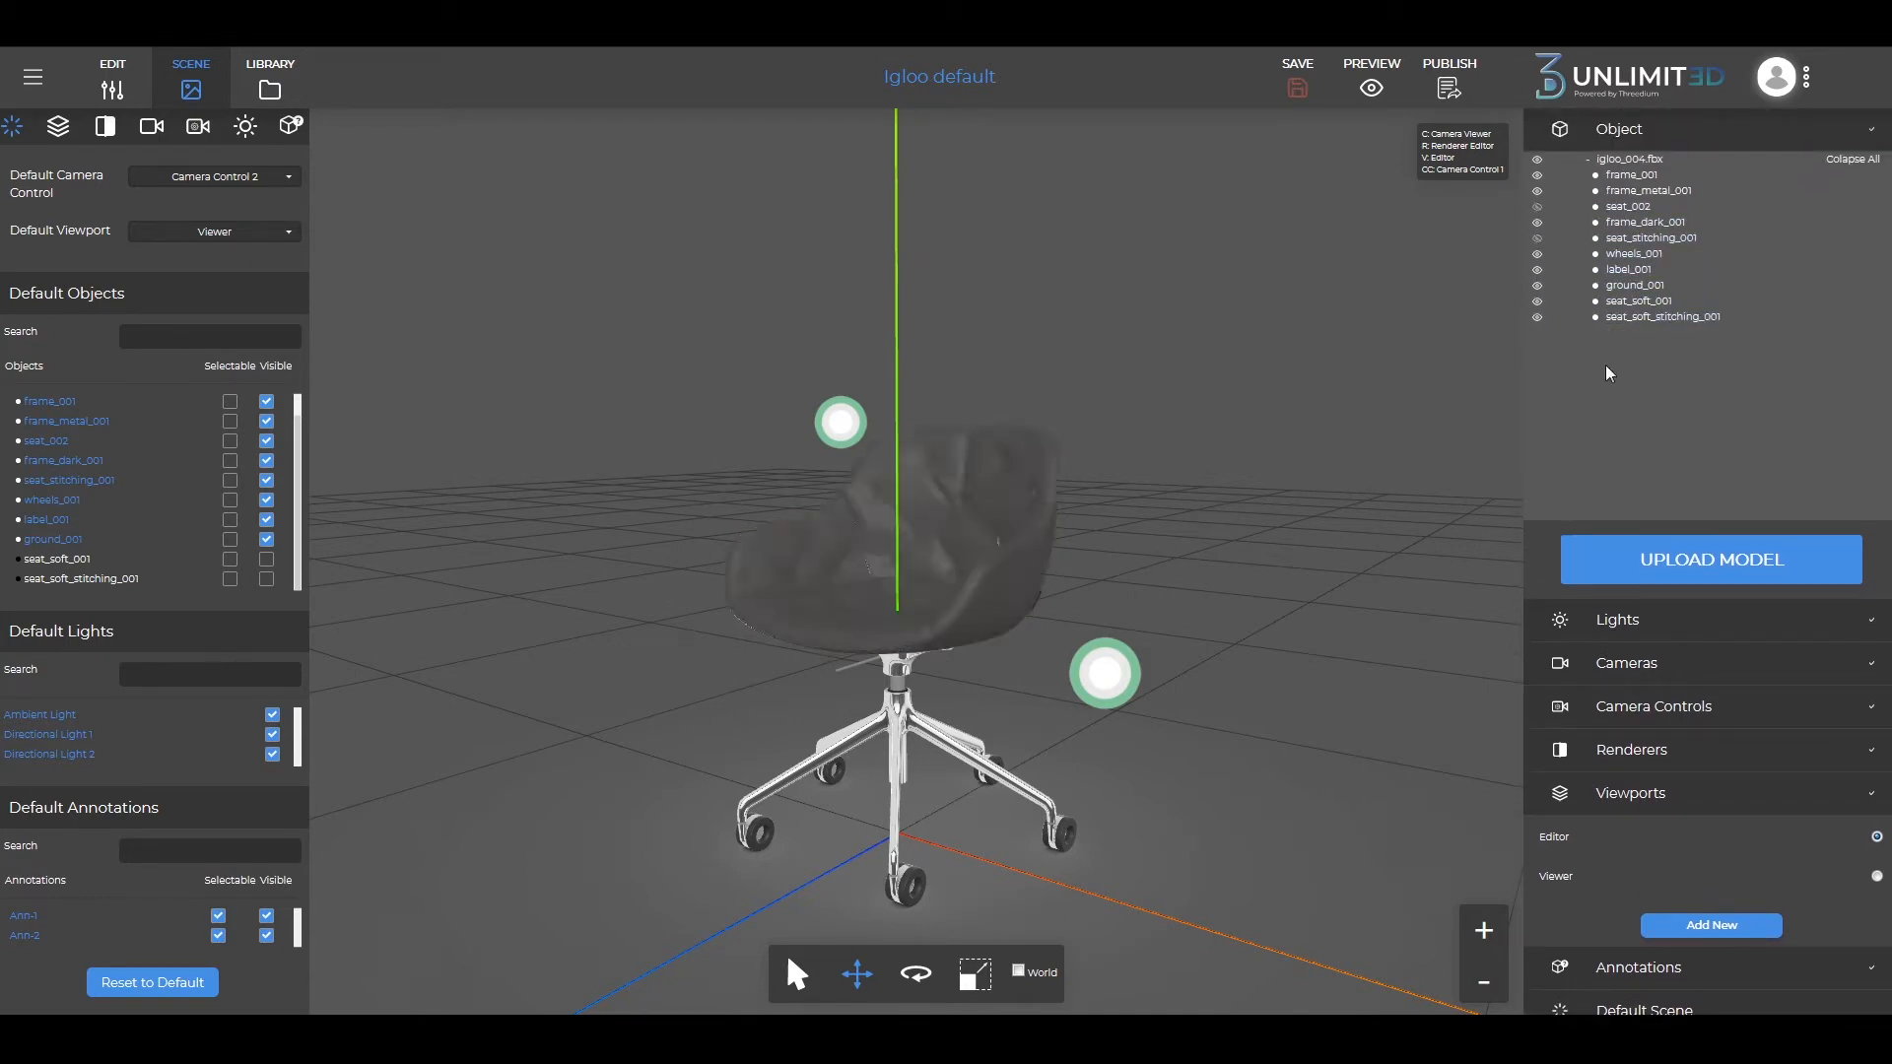
Set the current scene as the default scene.
scroll(1650, 412, down, 1)
click(1705, 968)
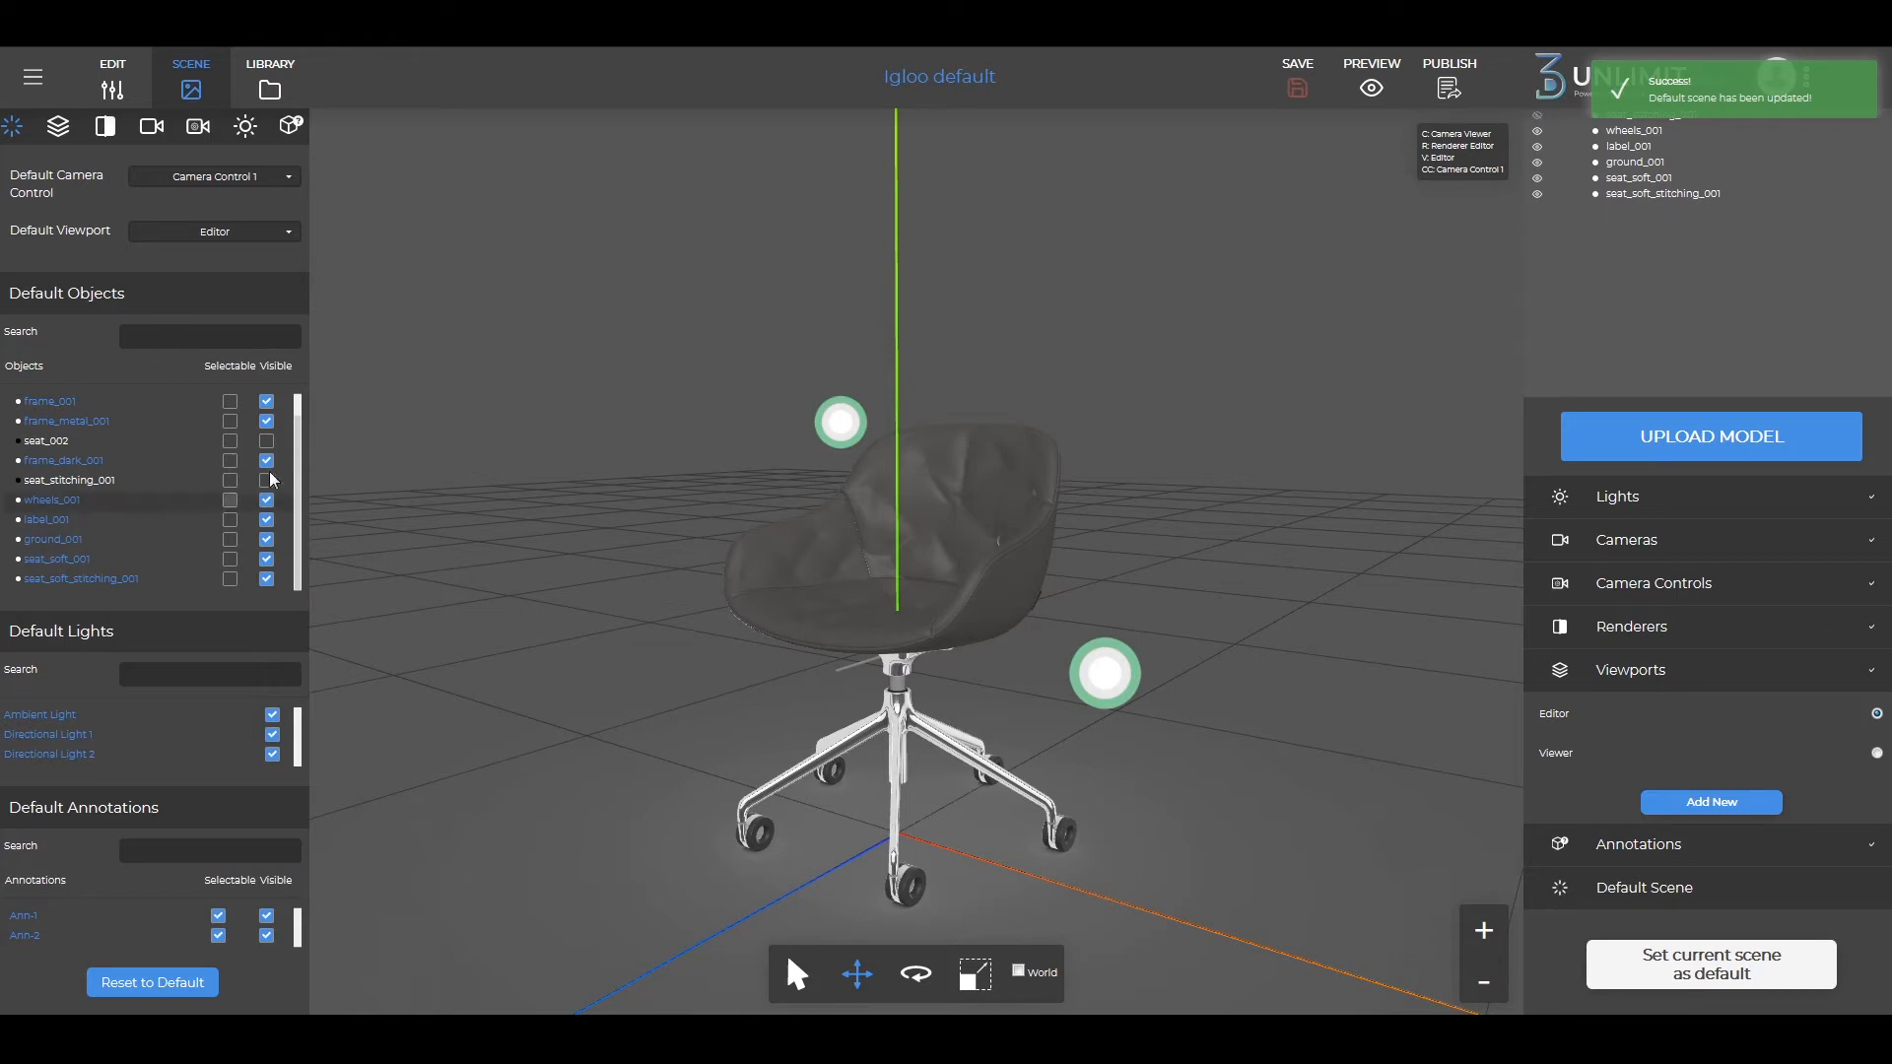
click(1659, 973)
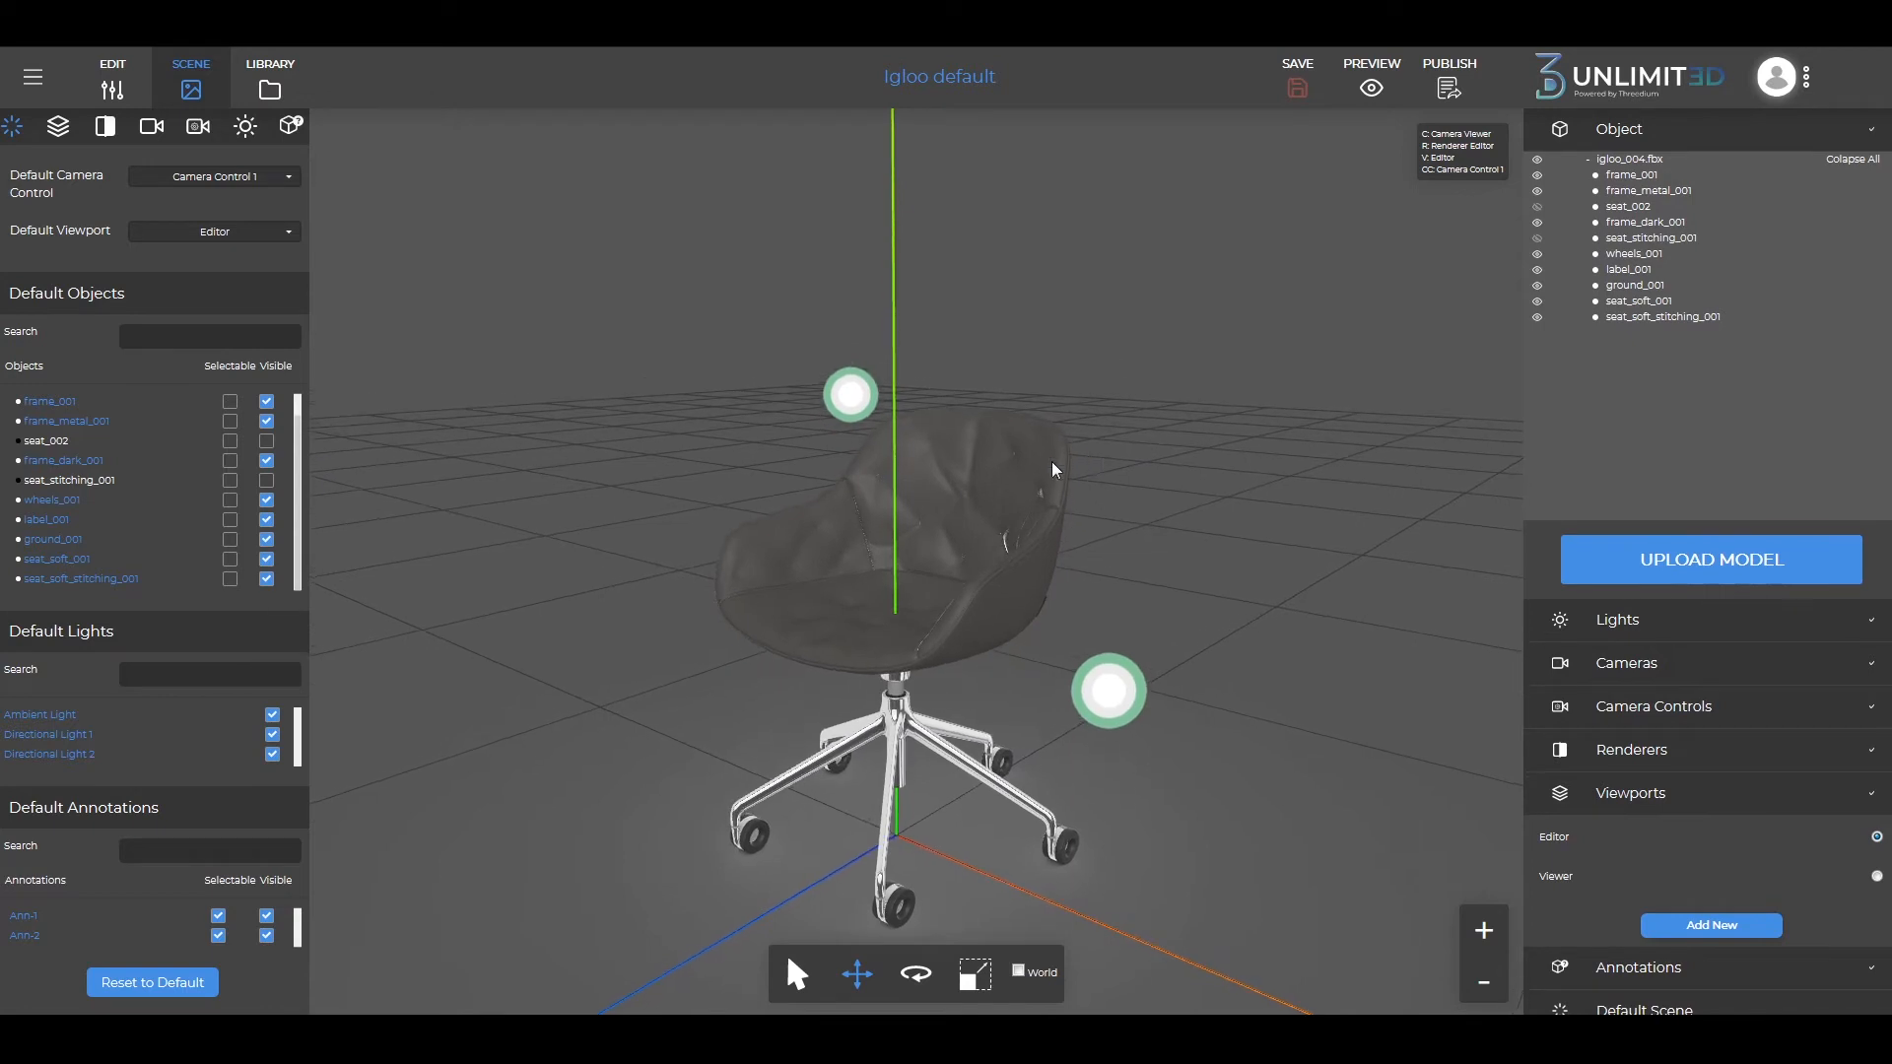
Set the default camera to Camera Editor and save the project.
scroll(253, 305, up, 2)
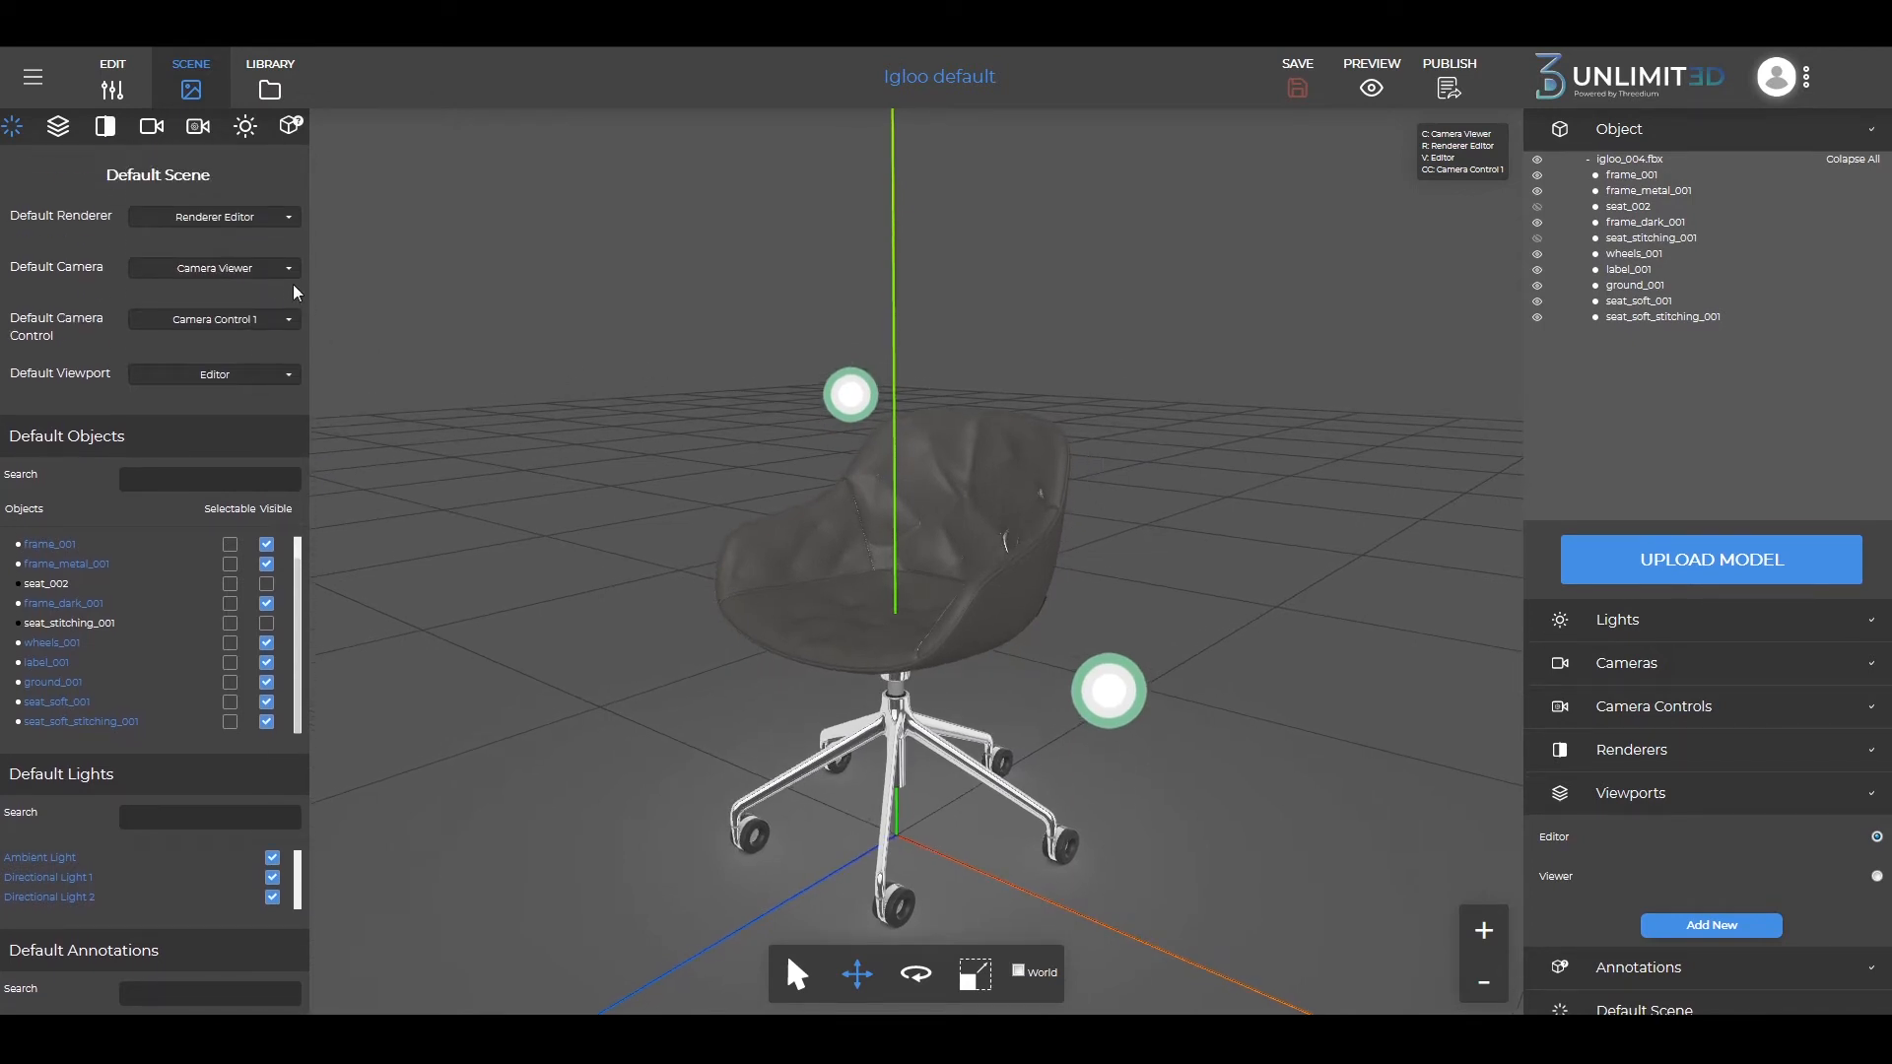
click(291, 269)
click(251, 292)
click(1298, 88)
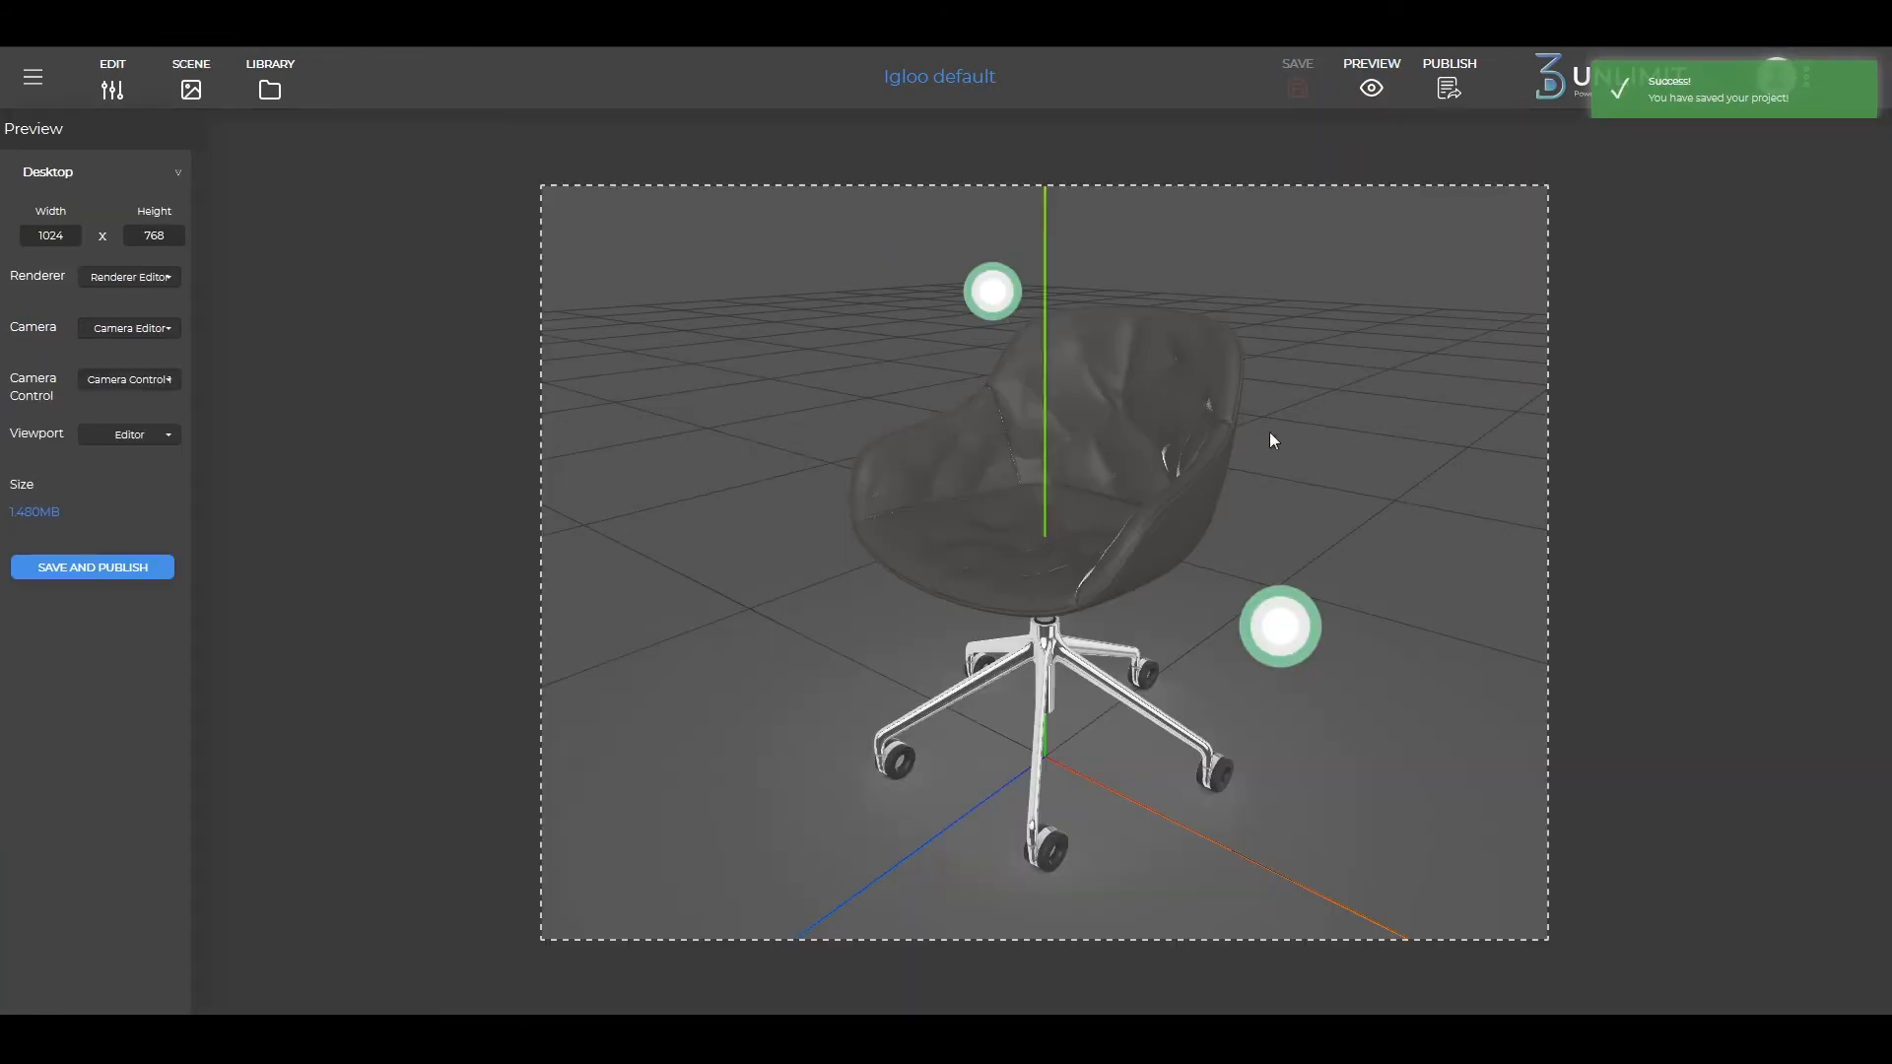
Examine the chair from different angles in the preview, switching the preview camera to Camera Viewer.
drag(1269, 433, 1251, 397)
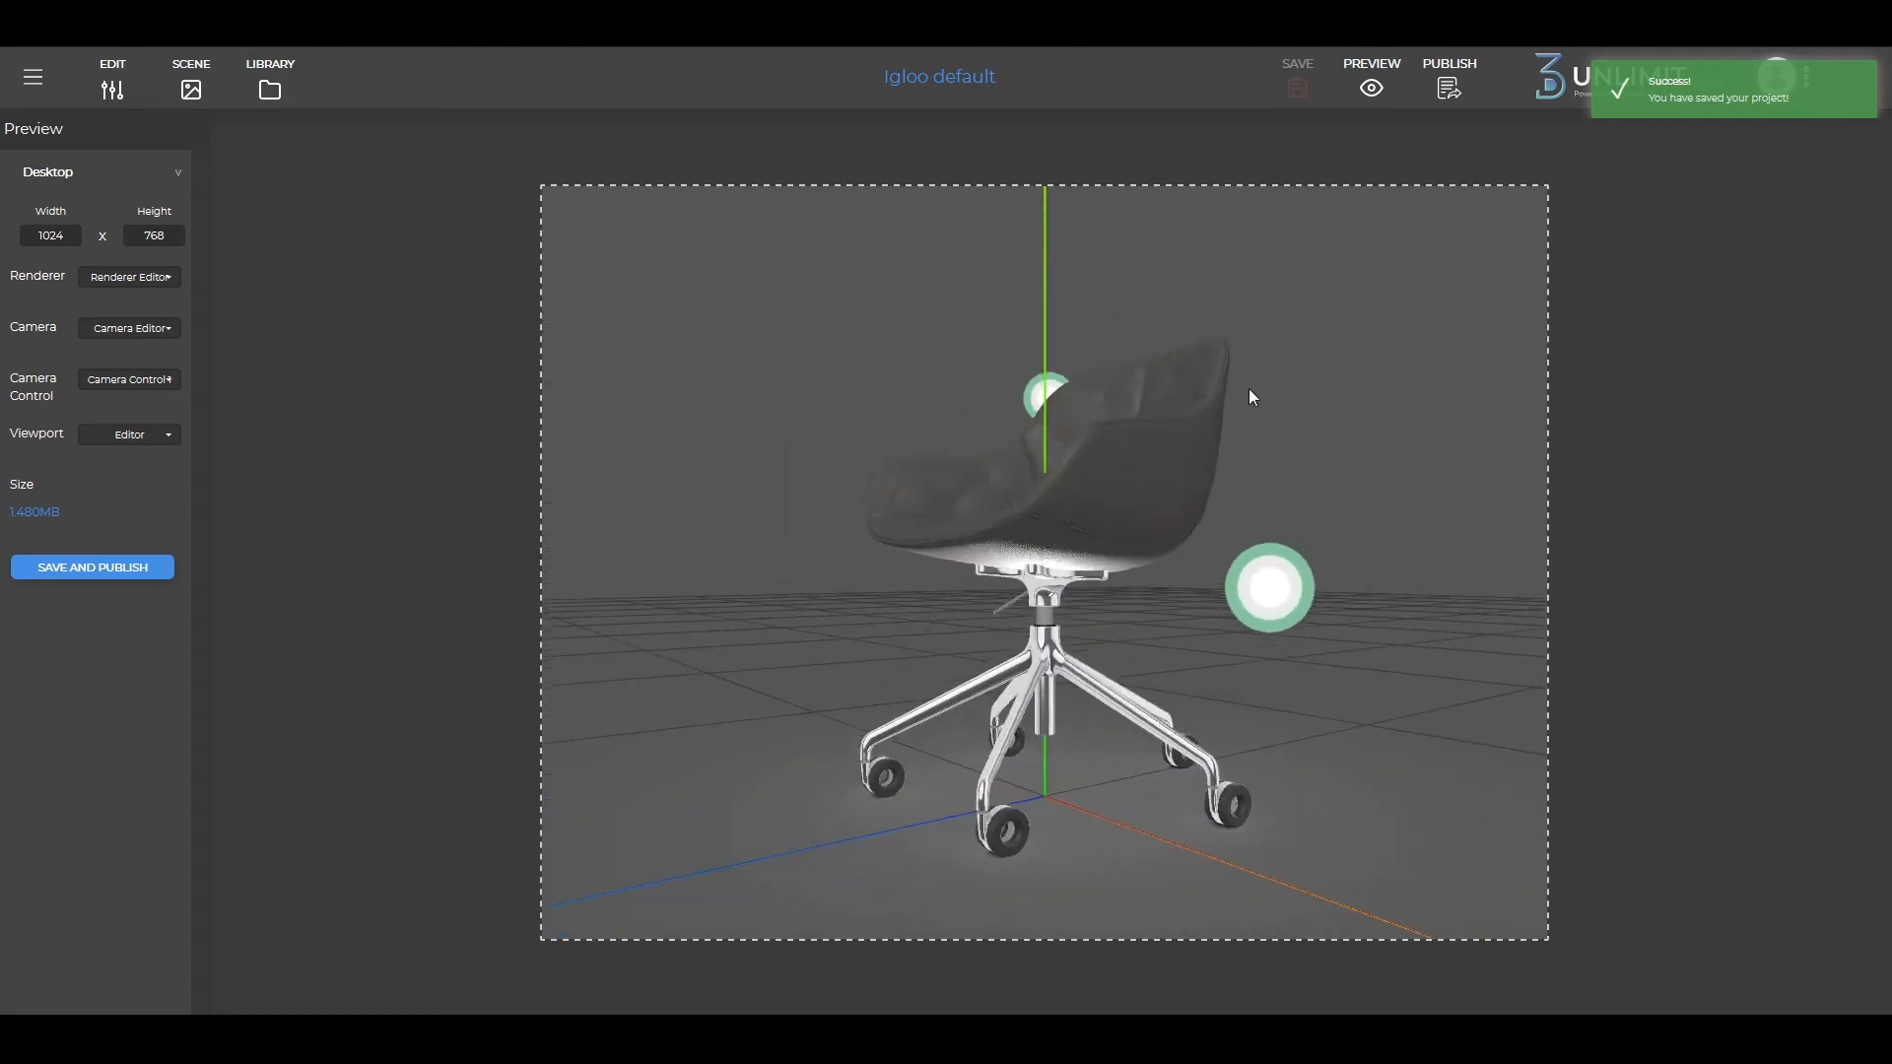
click(166, 333)
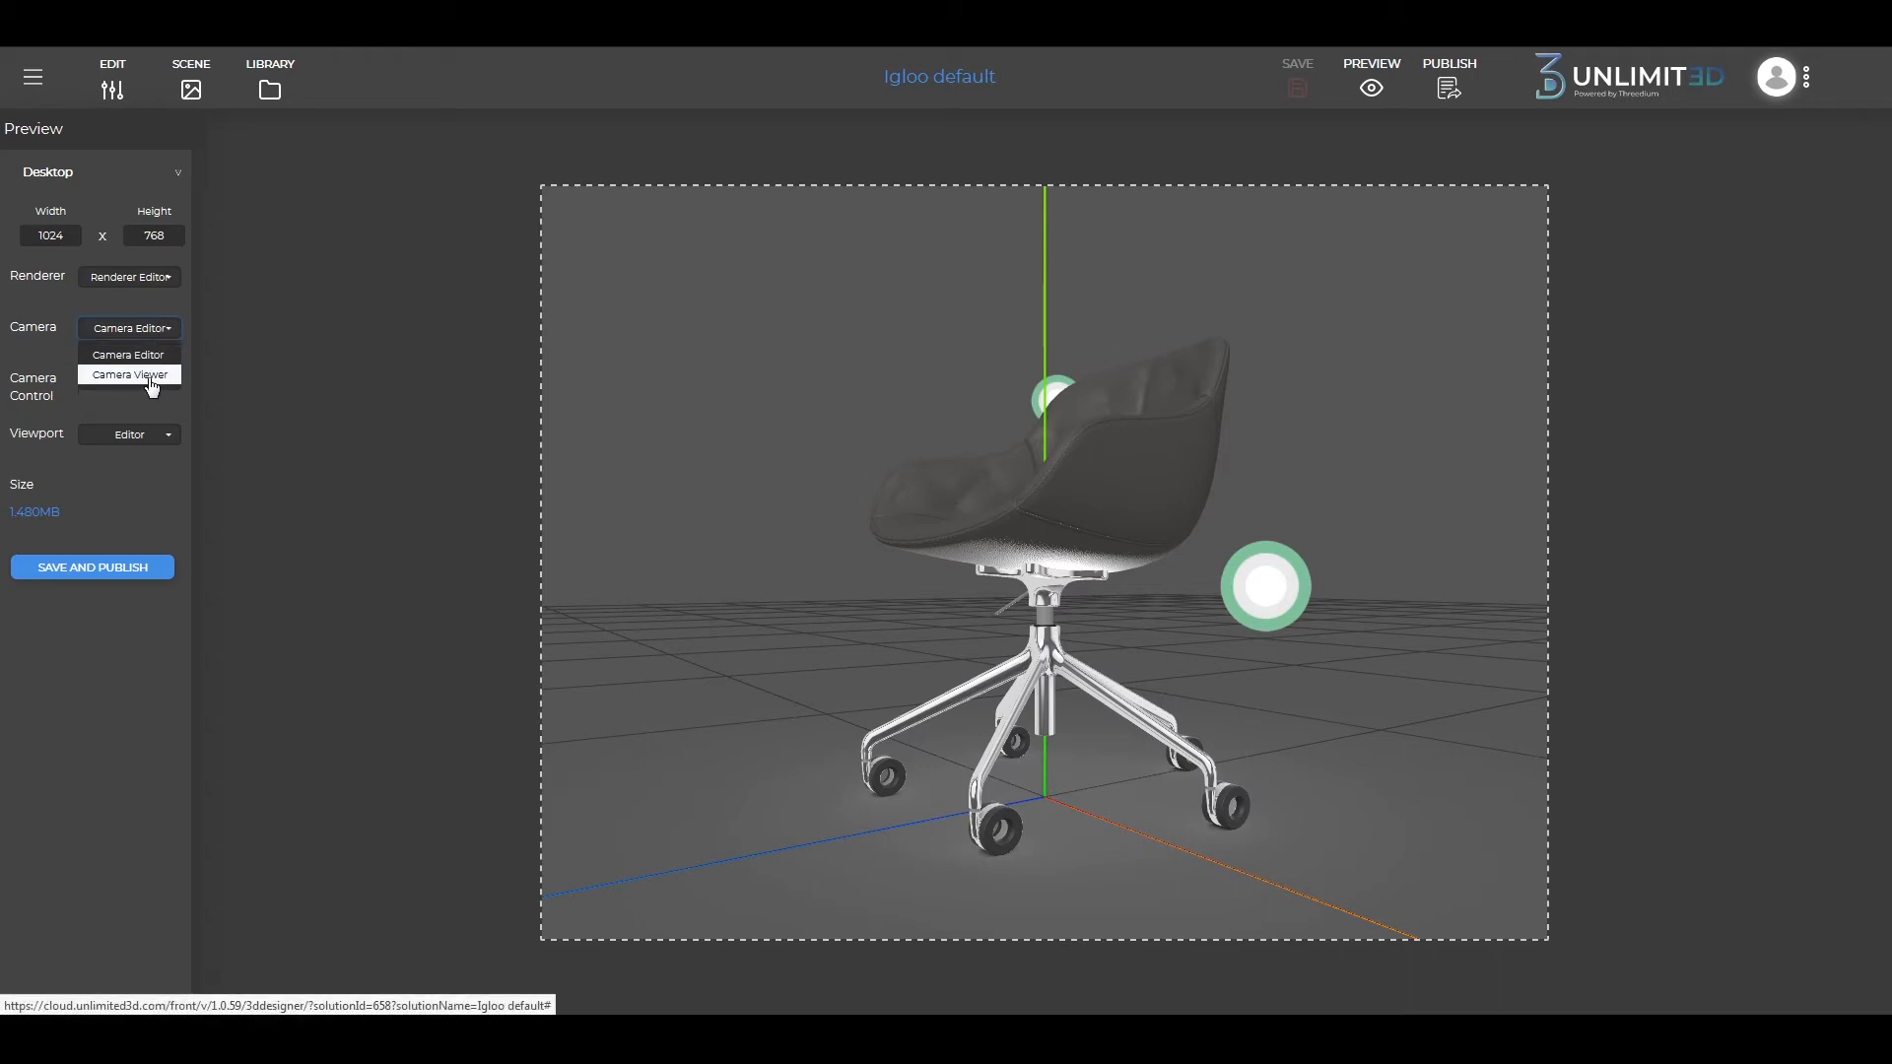
click(150, 378)
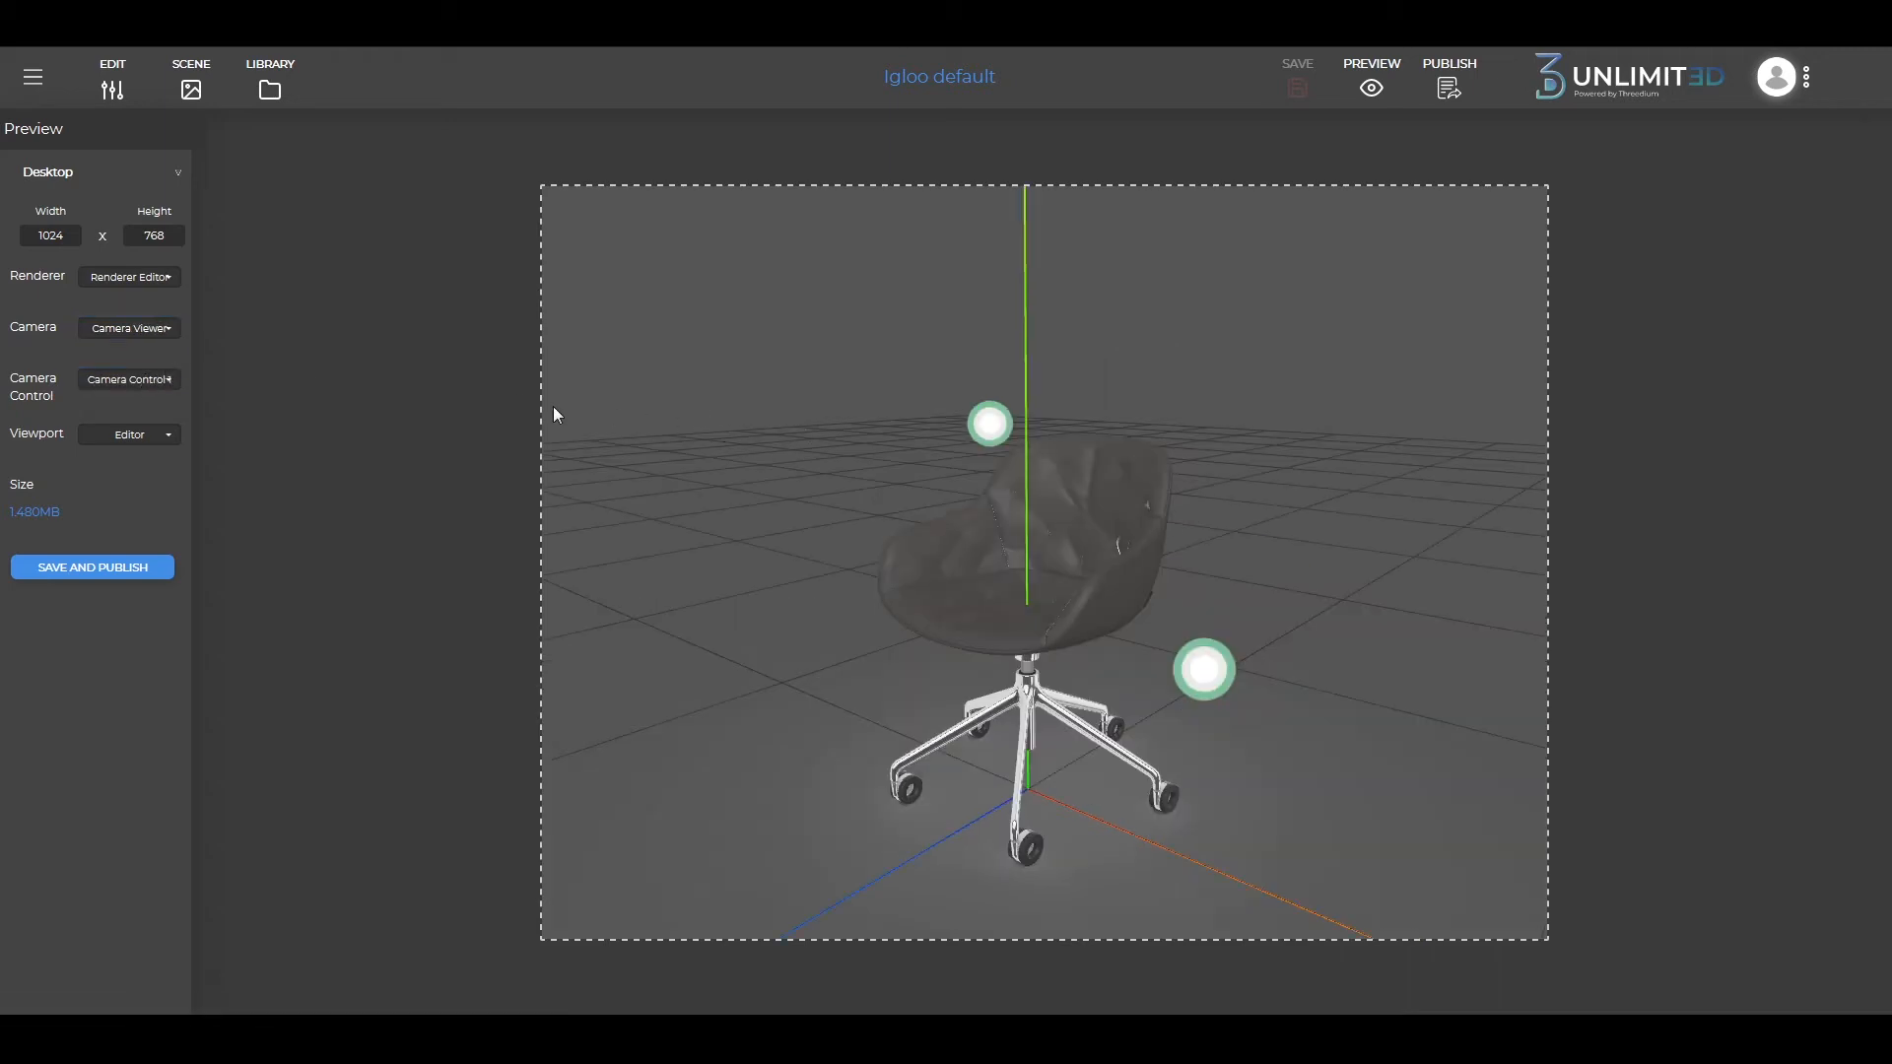
mouse_move(1013, 424)
mouse_down()
mouse_move(942, 435)
mouse_move(987, 437)
mouse_up()
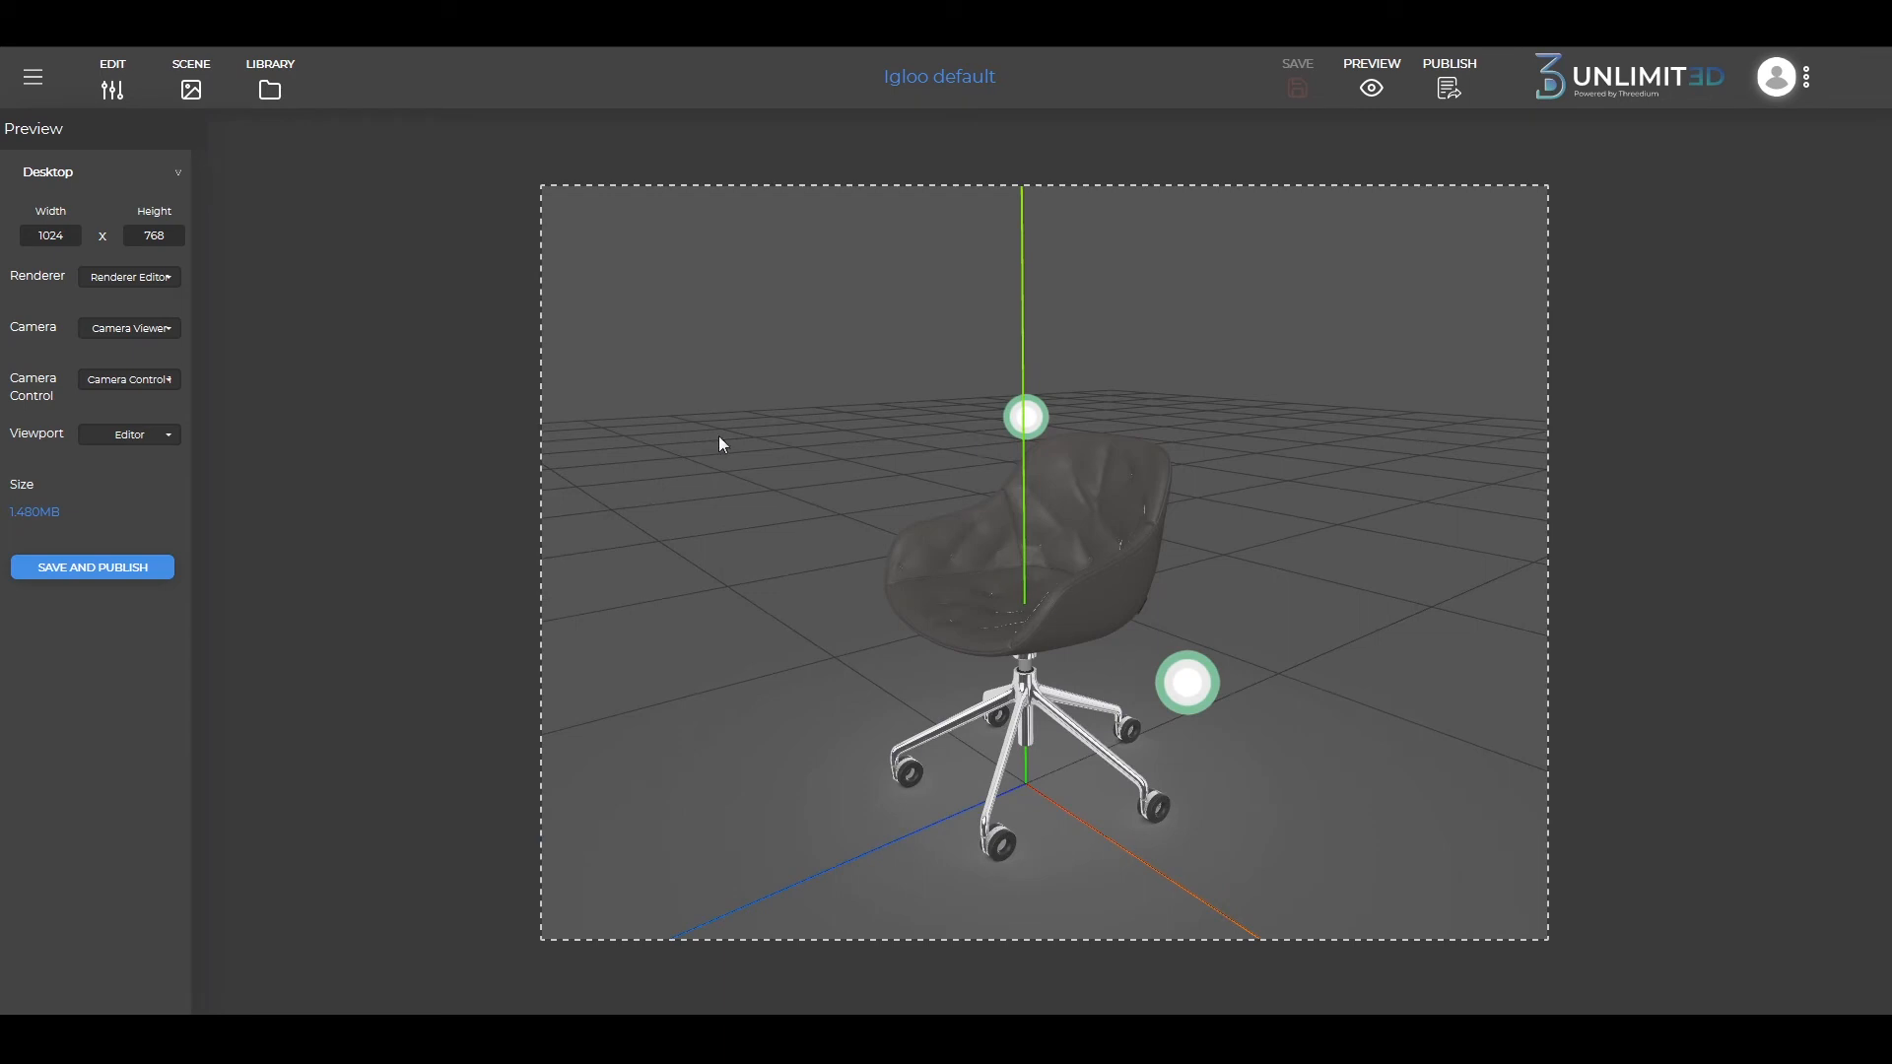
Return to the scene settings and set the default camera to Camera Viewer.
click(189, 92)
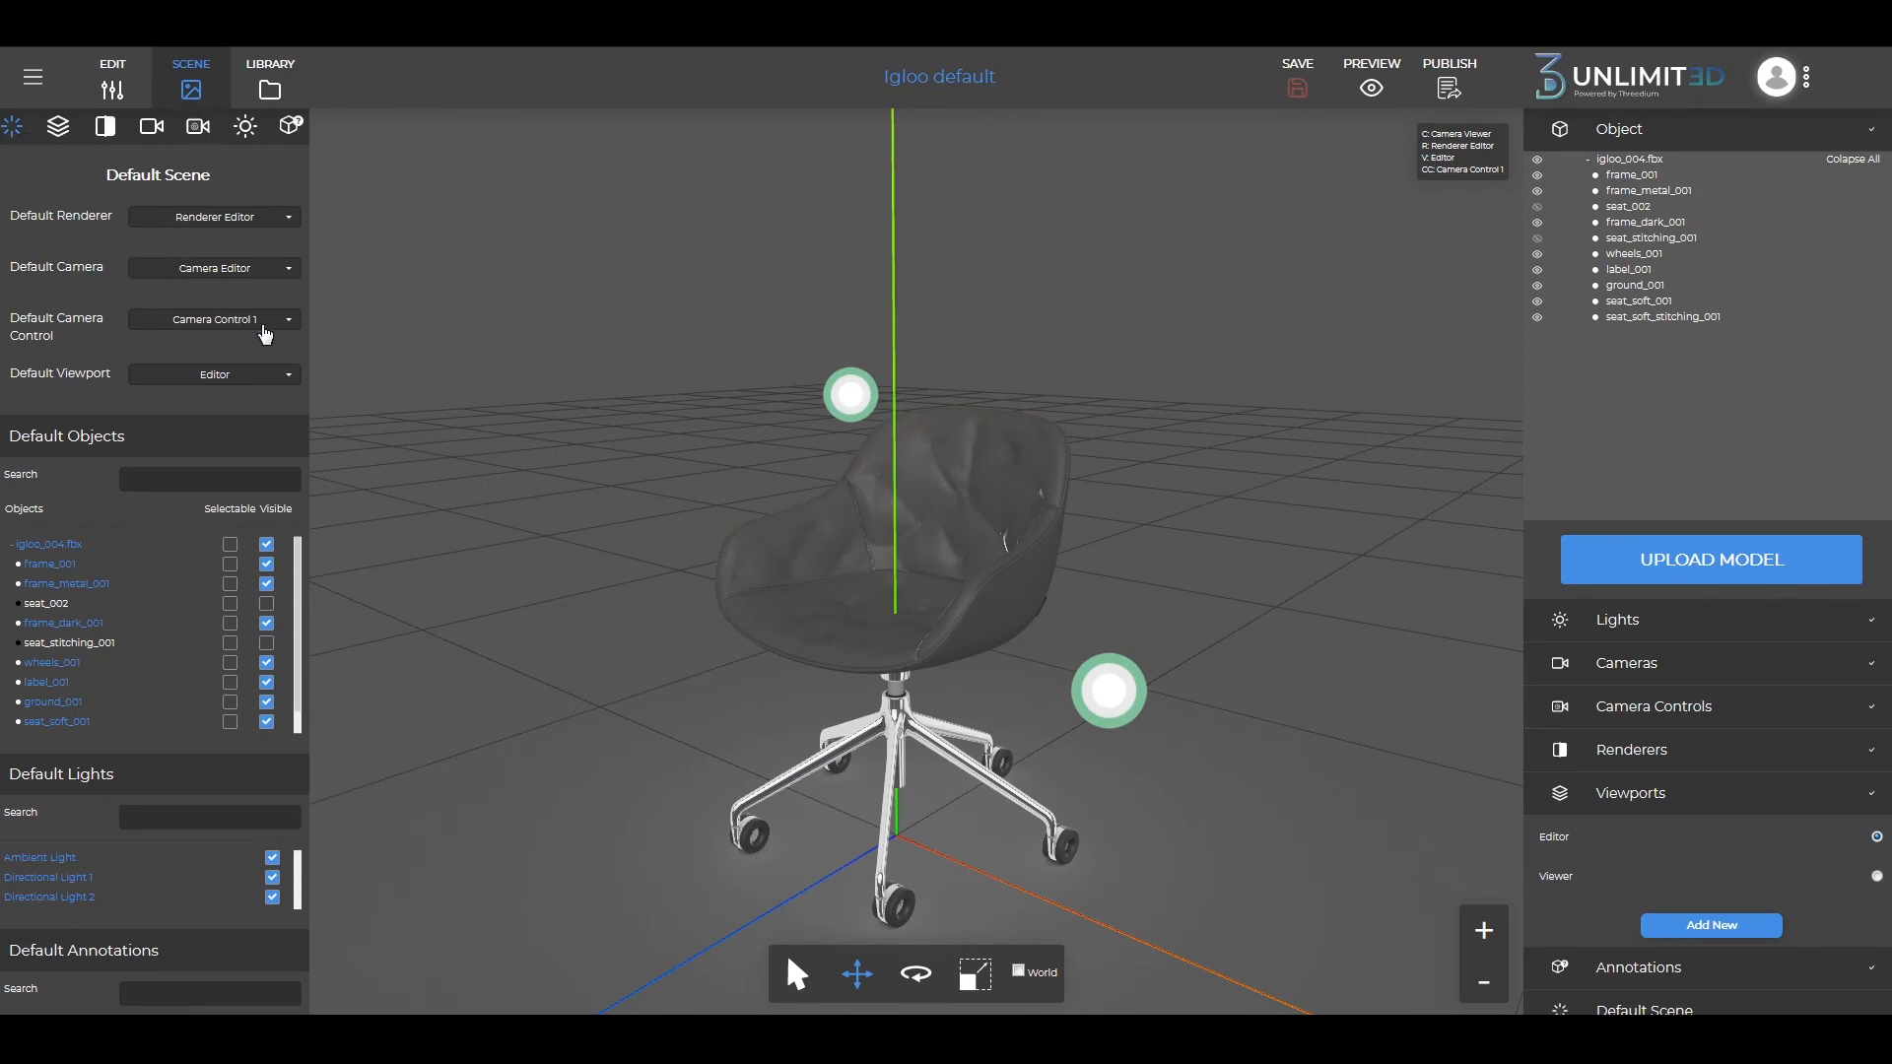
click(273, 274)
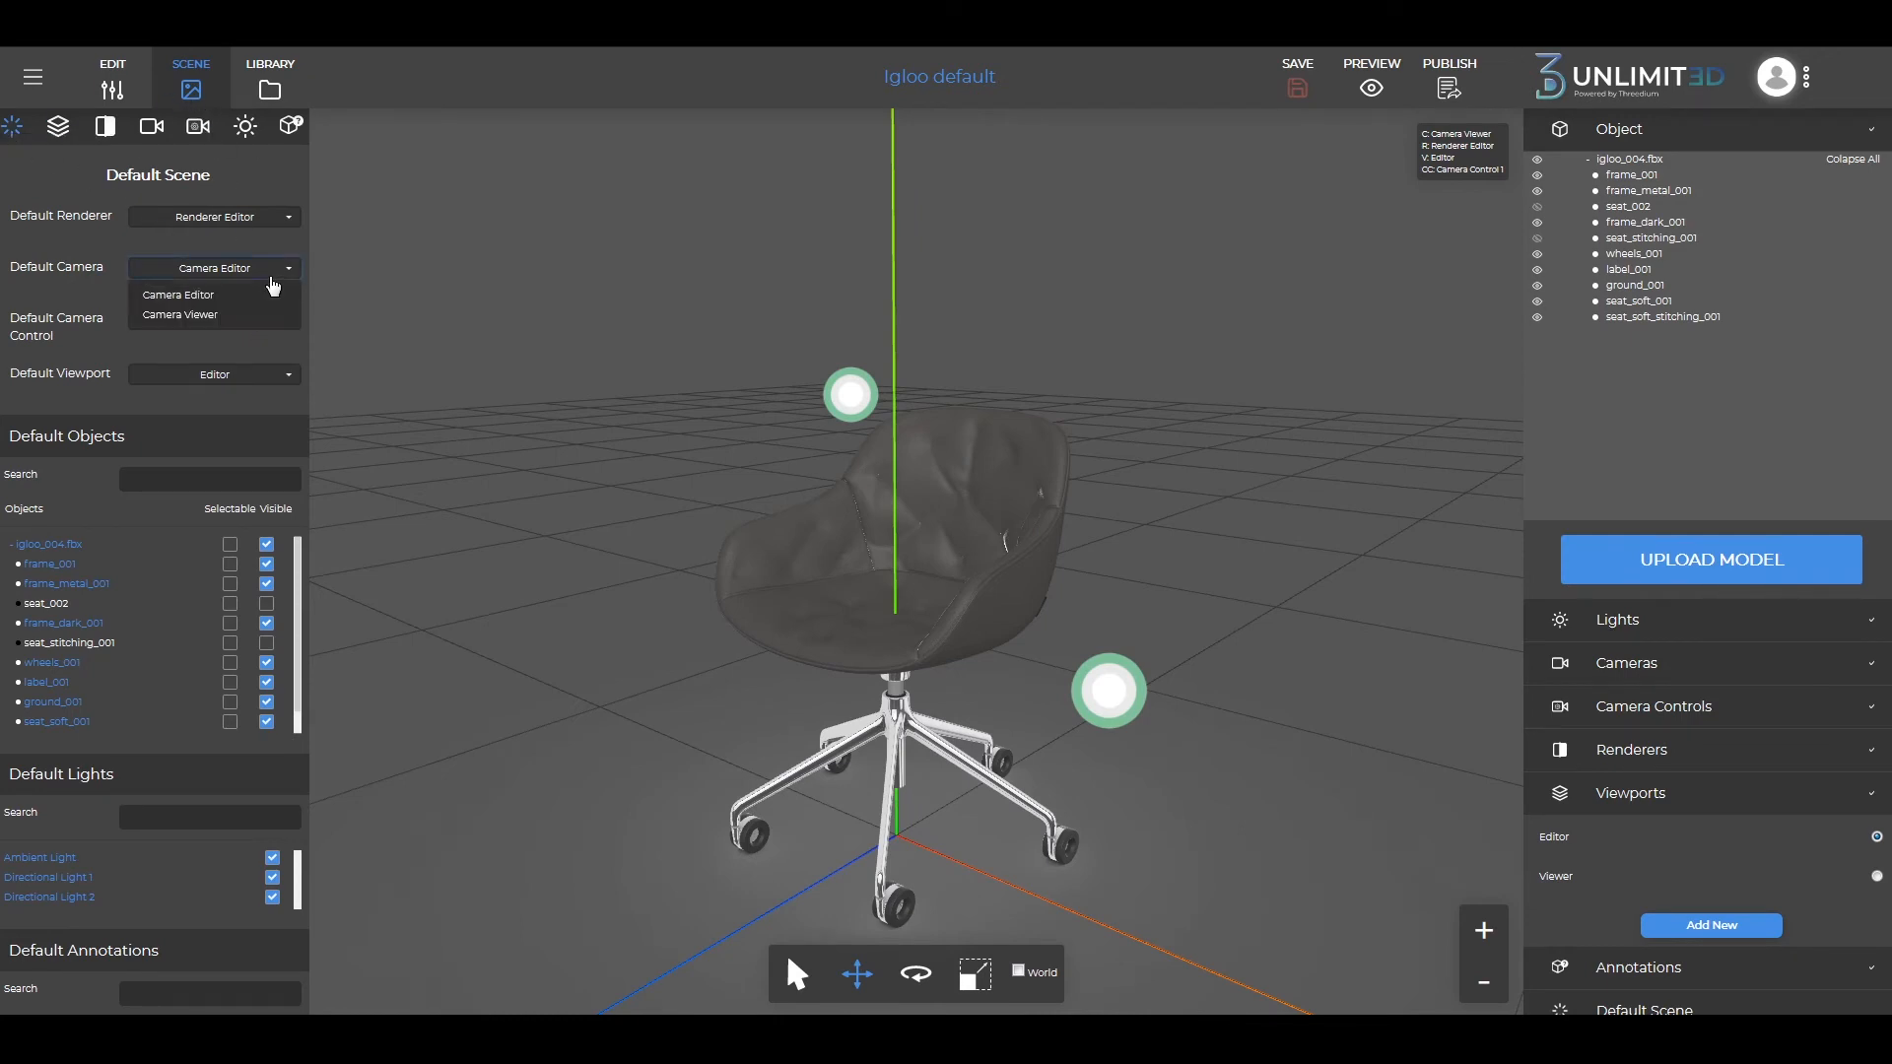
click(206, 315)
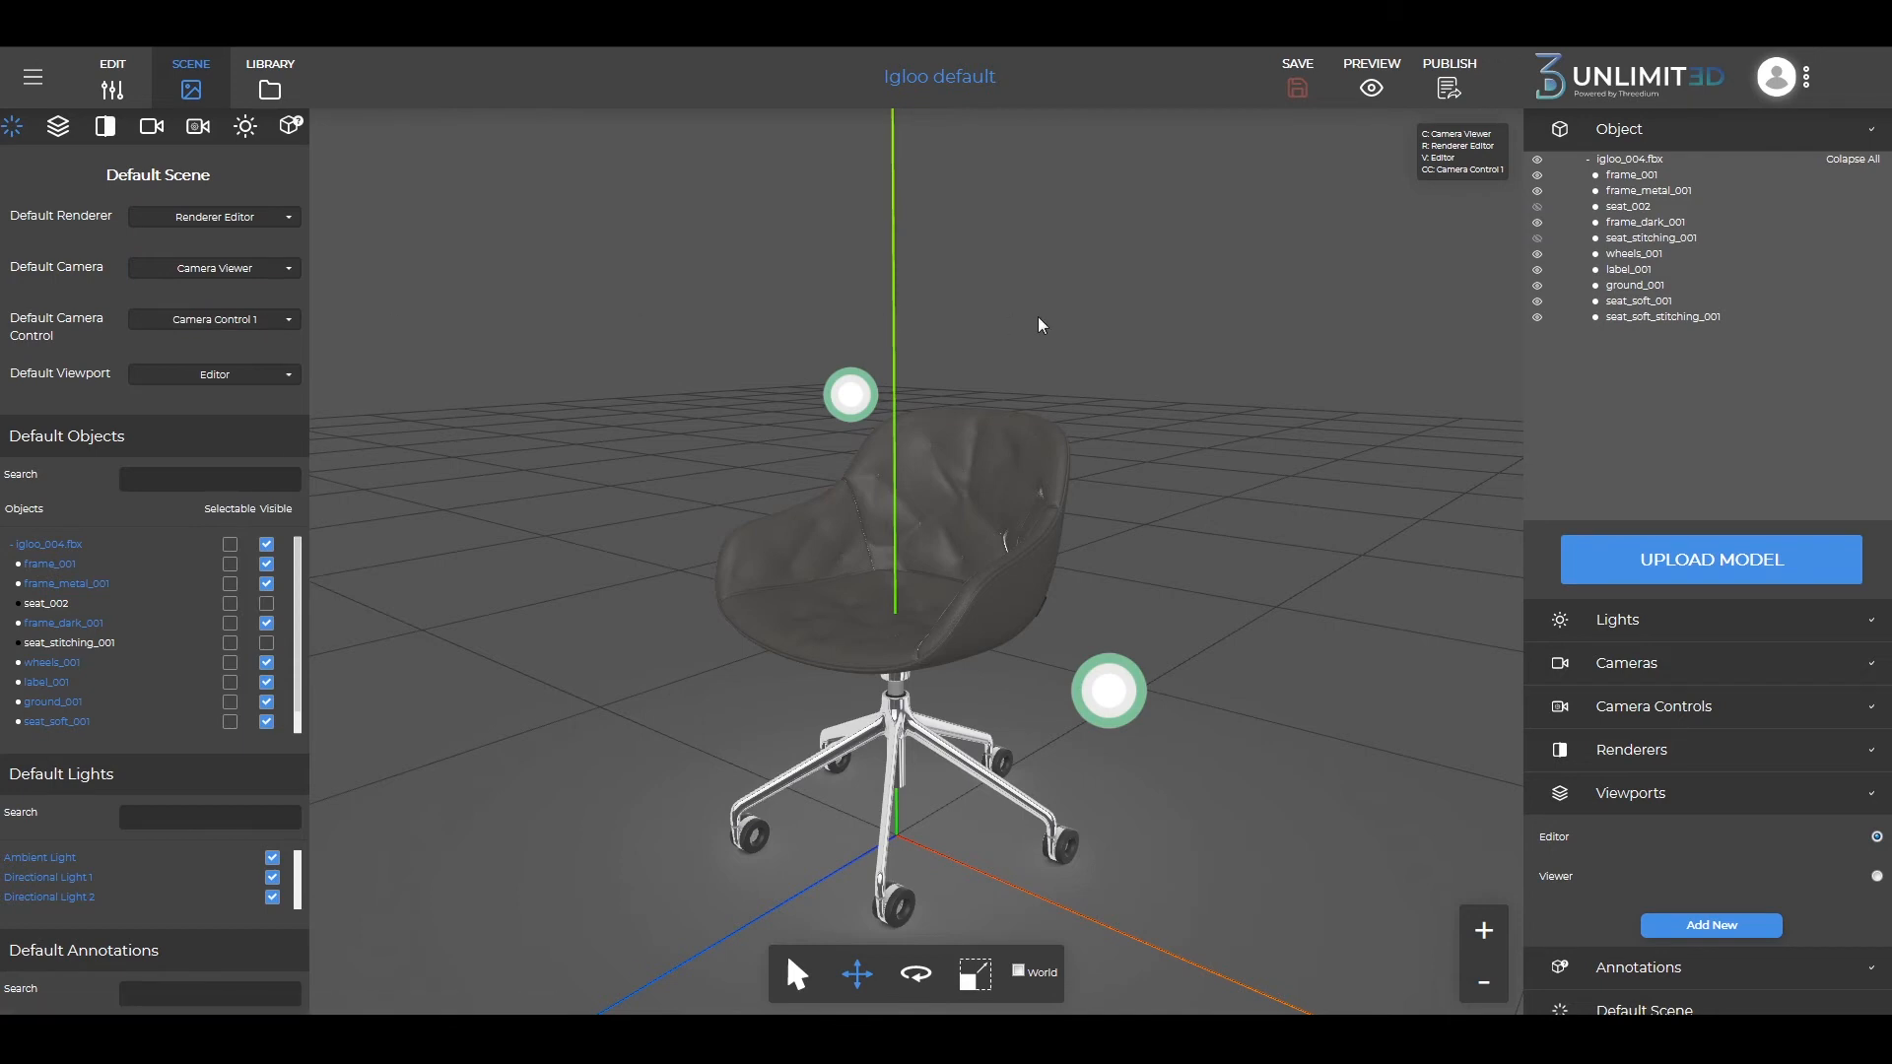
Make seat_002 and seat_stitching_001 visible by default, hide seat_soft_001 and seat_soft_stitching_001, and save the project.
scroll(1039, 317, down, 3)
click(266, 604)
click(266, 643)
scroll(274, 690, down, 1)
click(267, 703)
click(266, 722)
click(1298, 91)
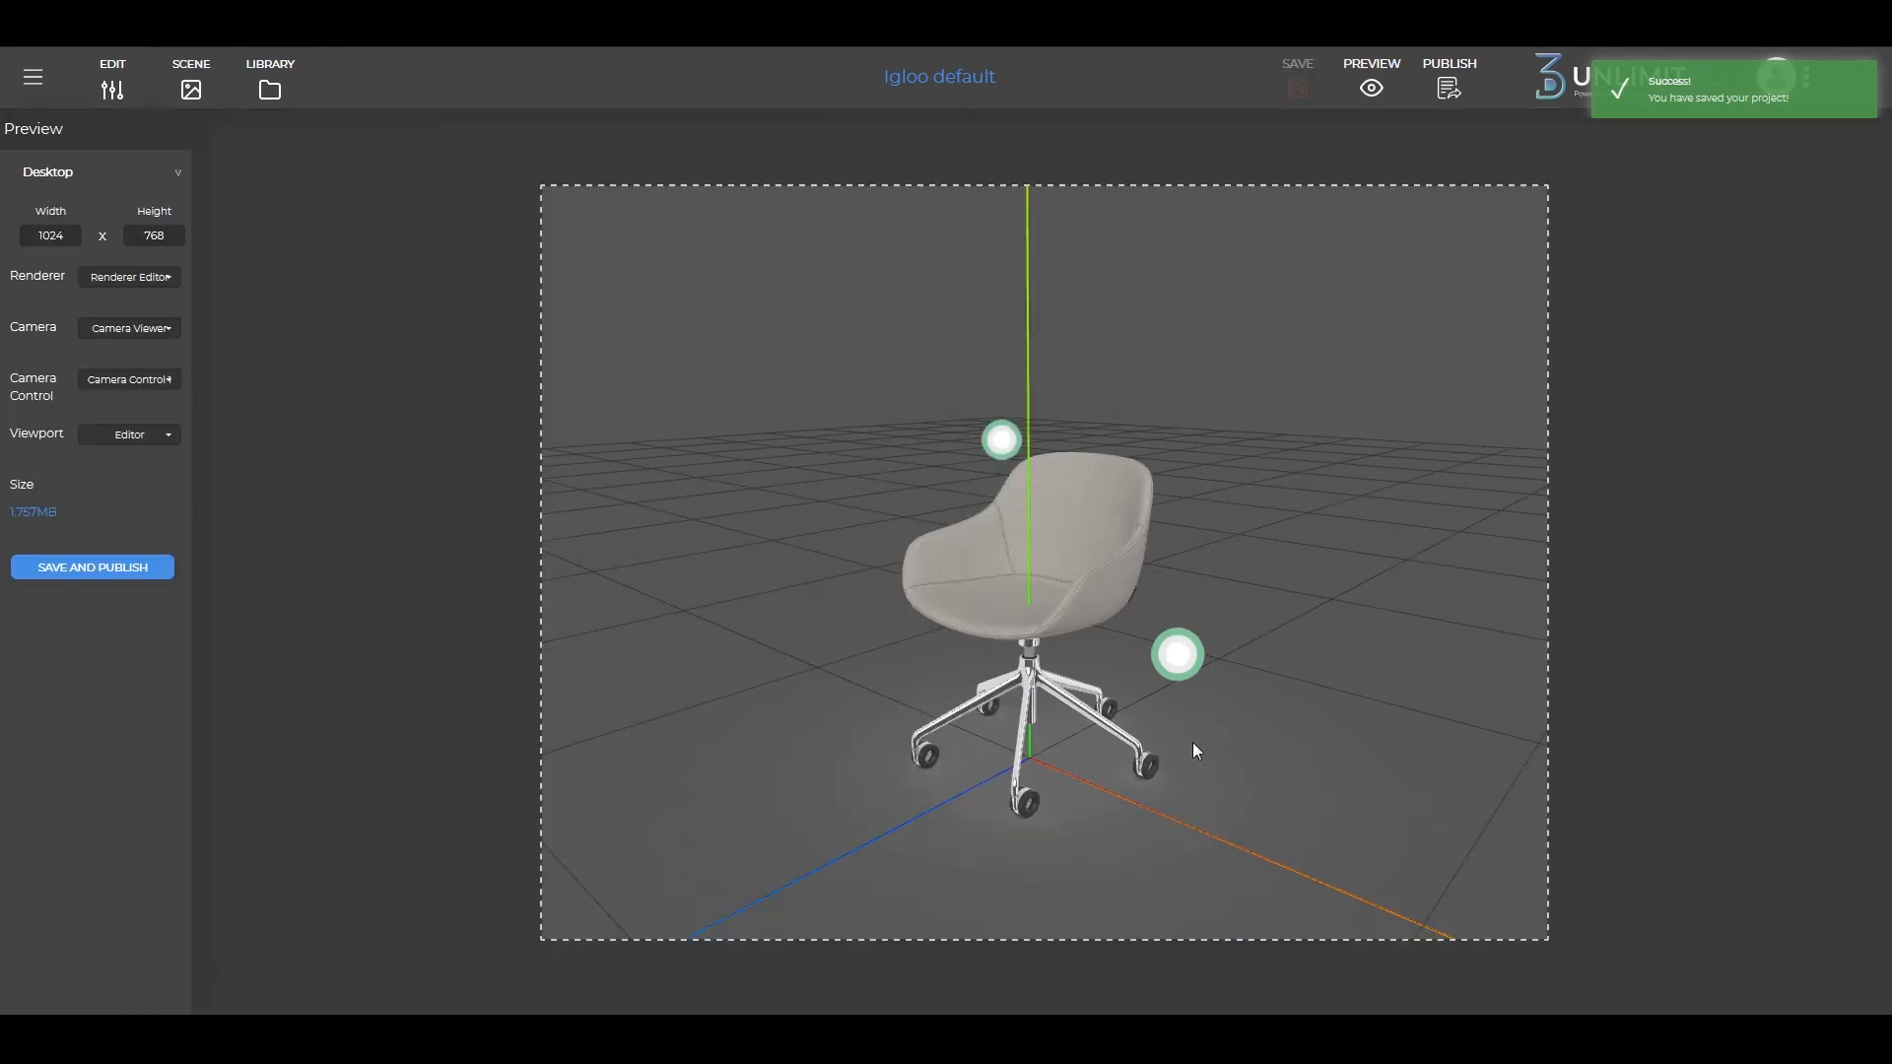
Save and publish the chair from the preview, and load the last published version to inspect it.
drag(824, 595, 870, 541)
click(103, 569)
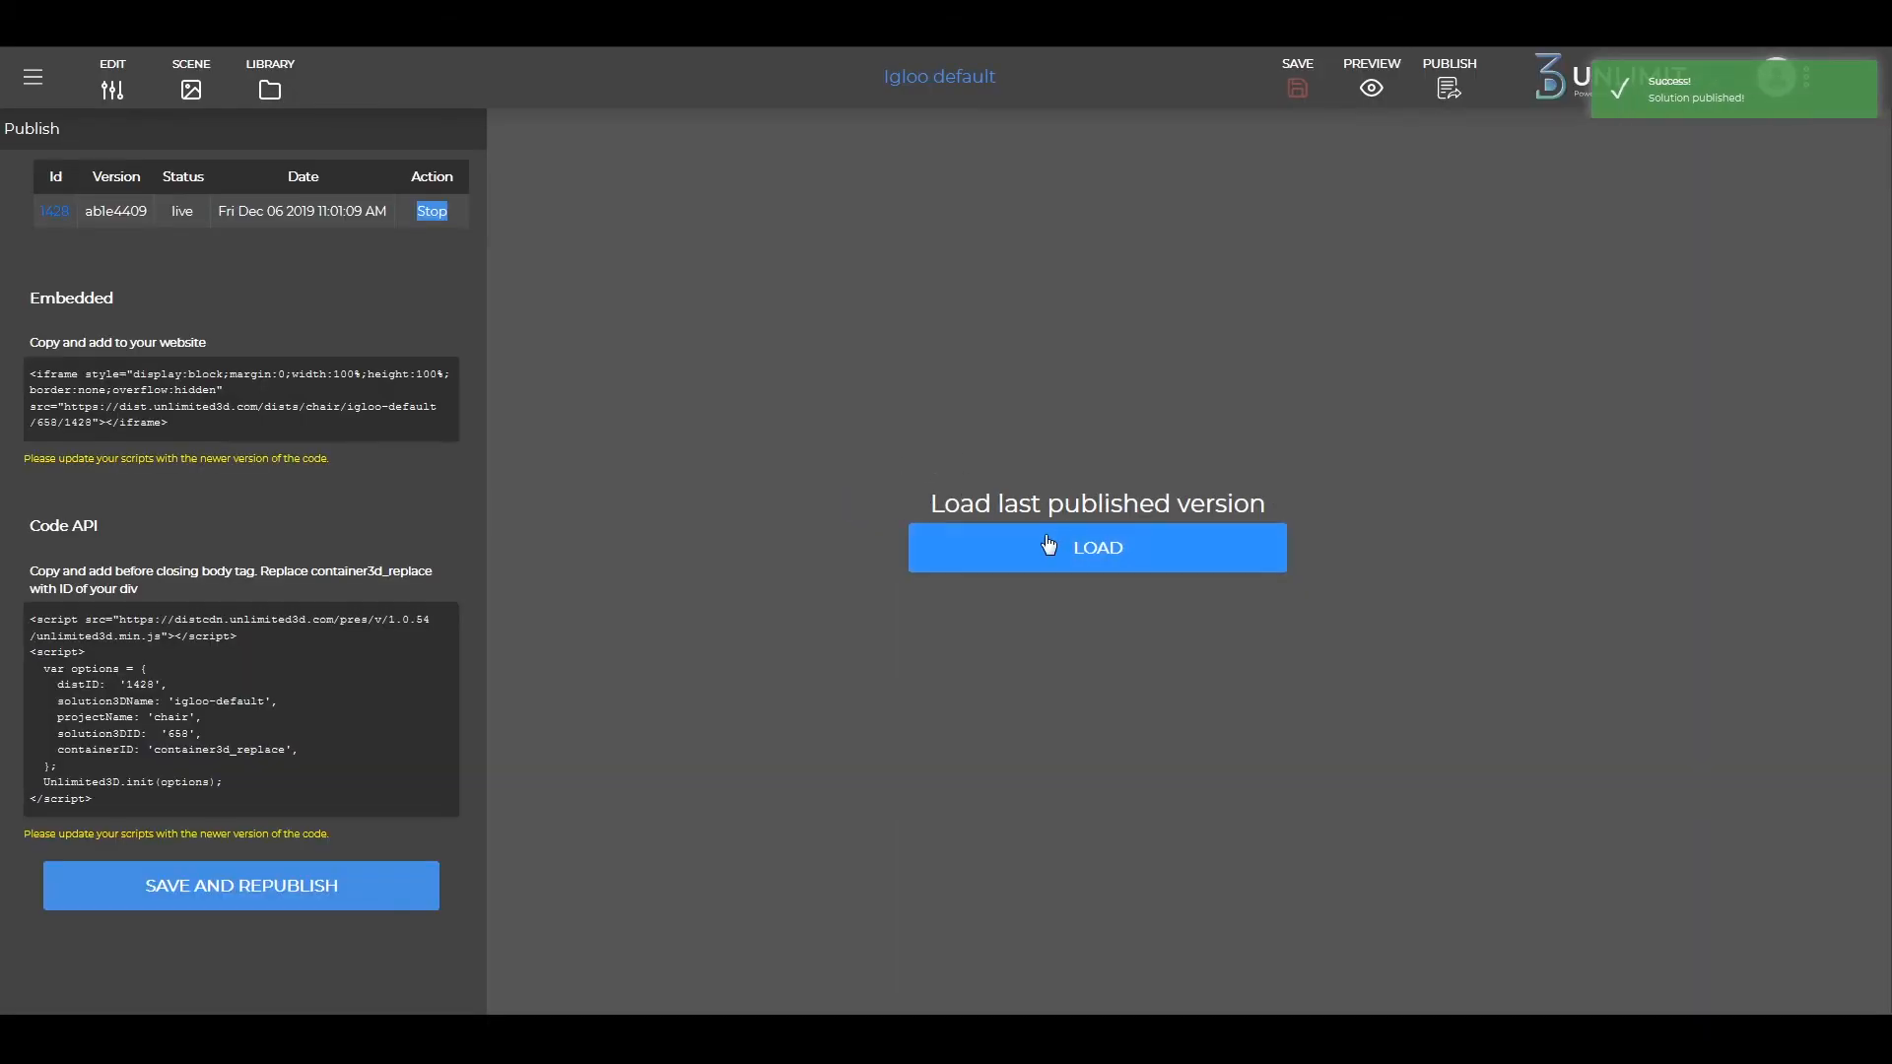
click(1049, 545)
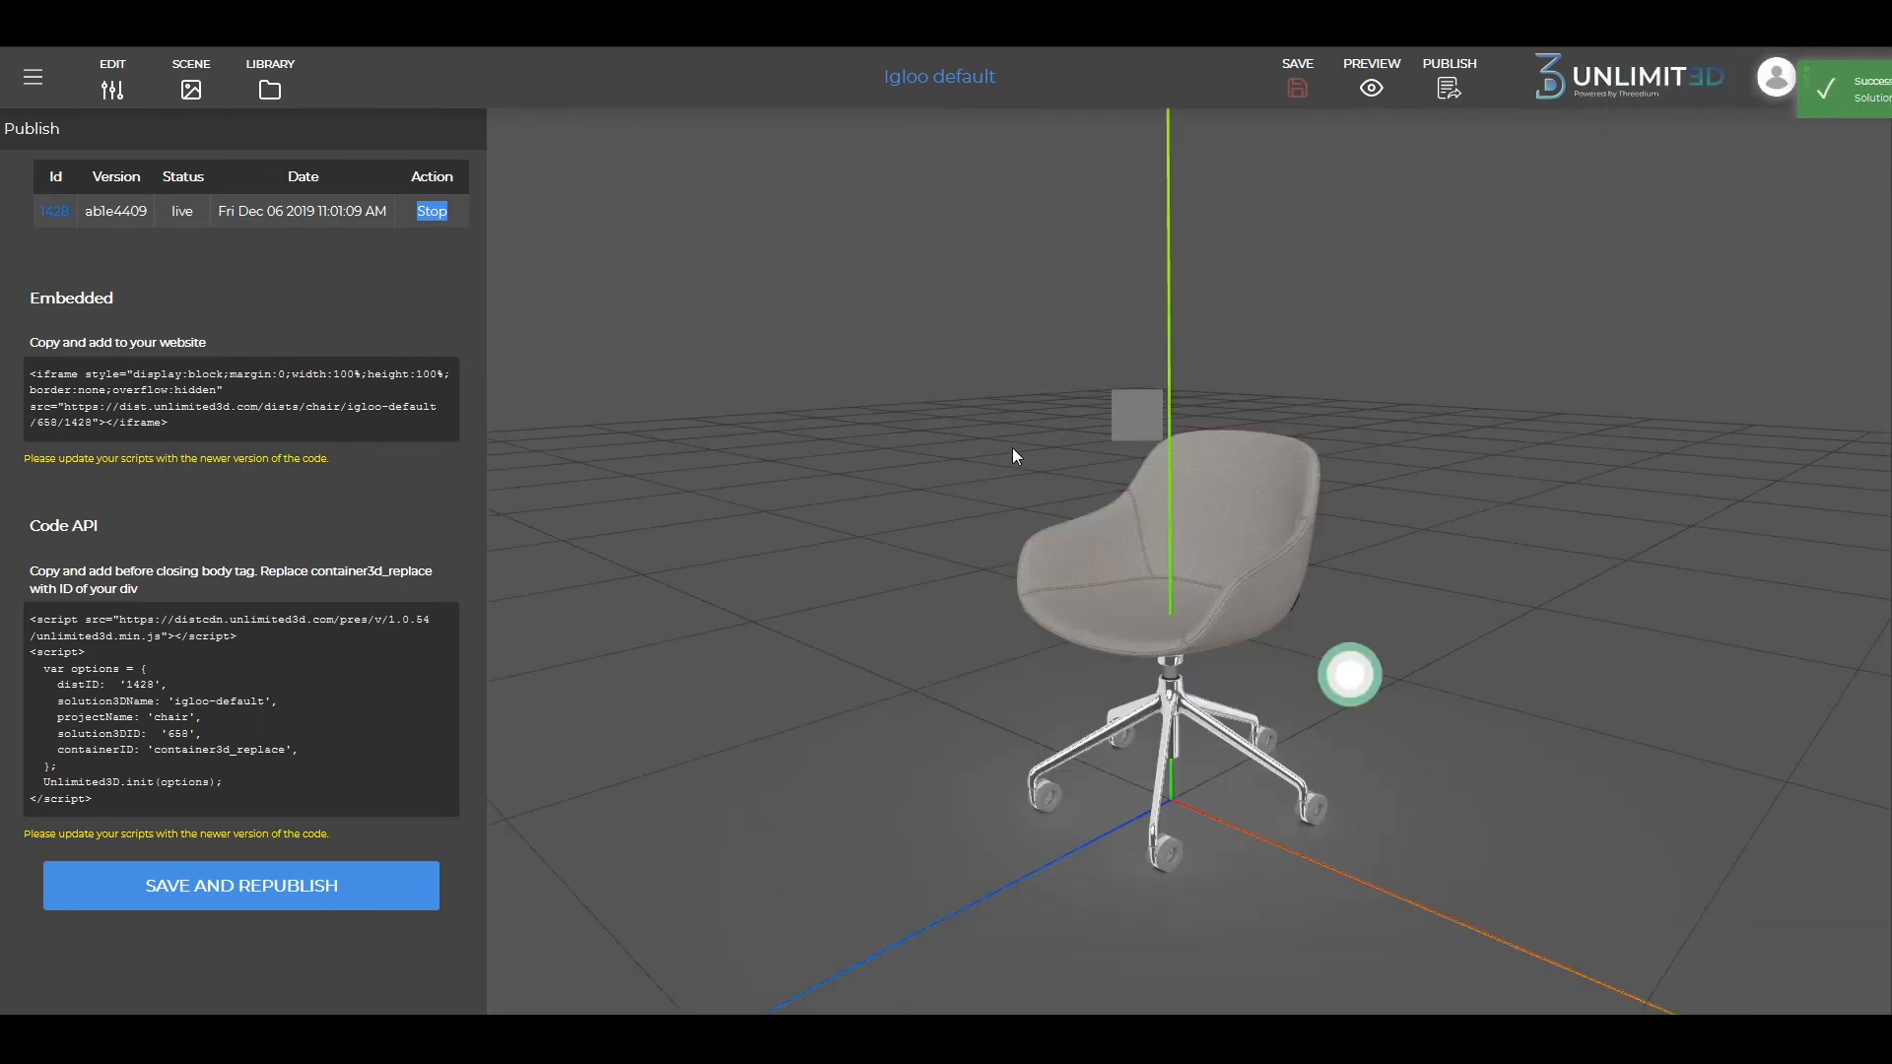
drag(973, 461, 1043, 455)
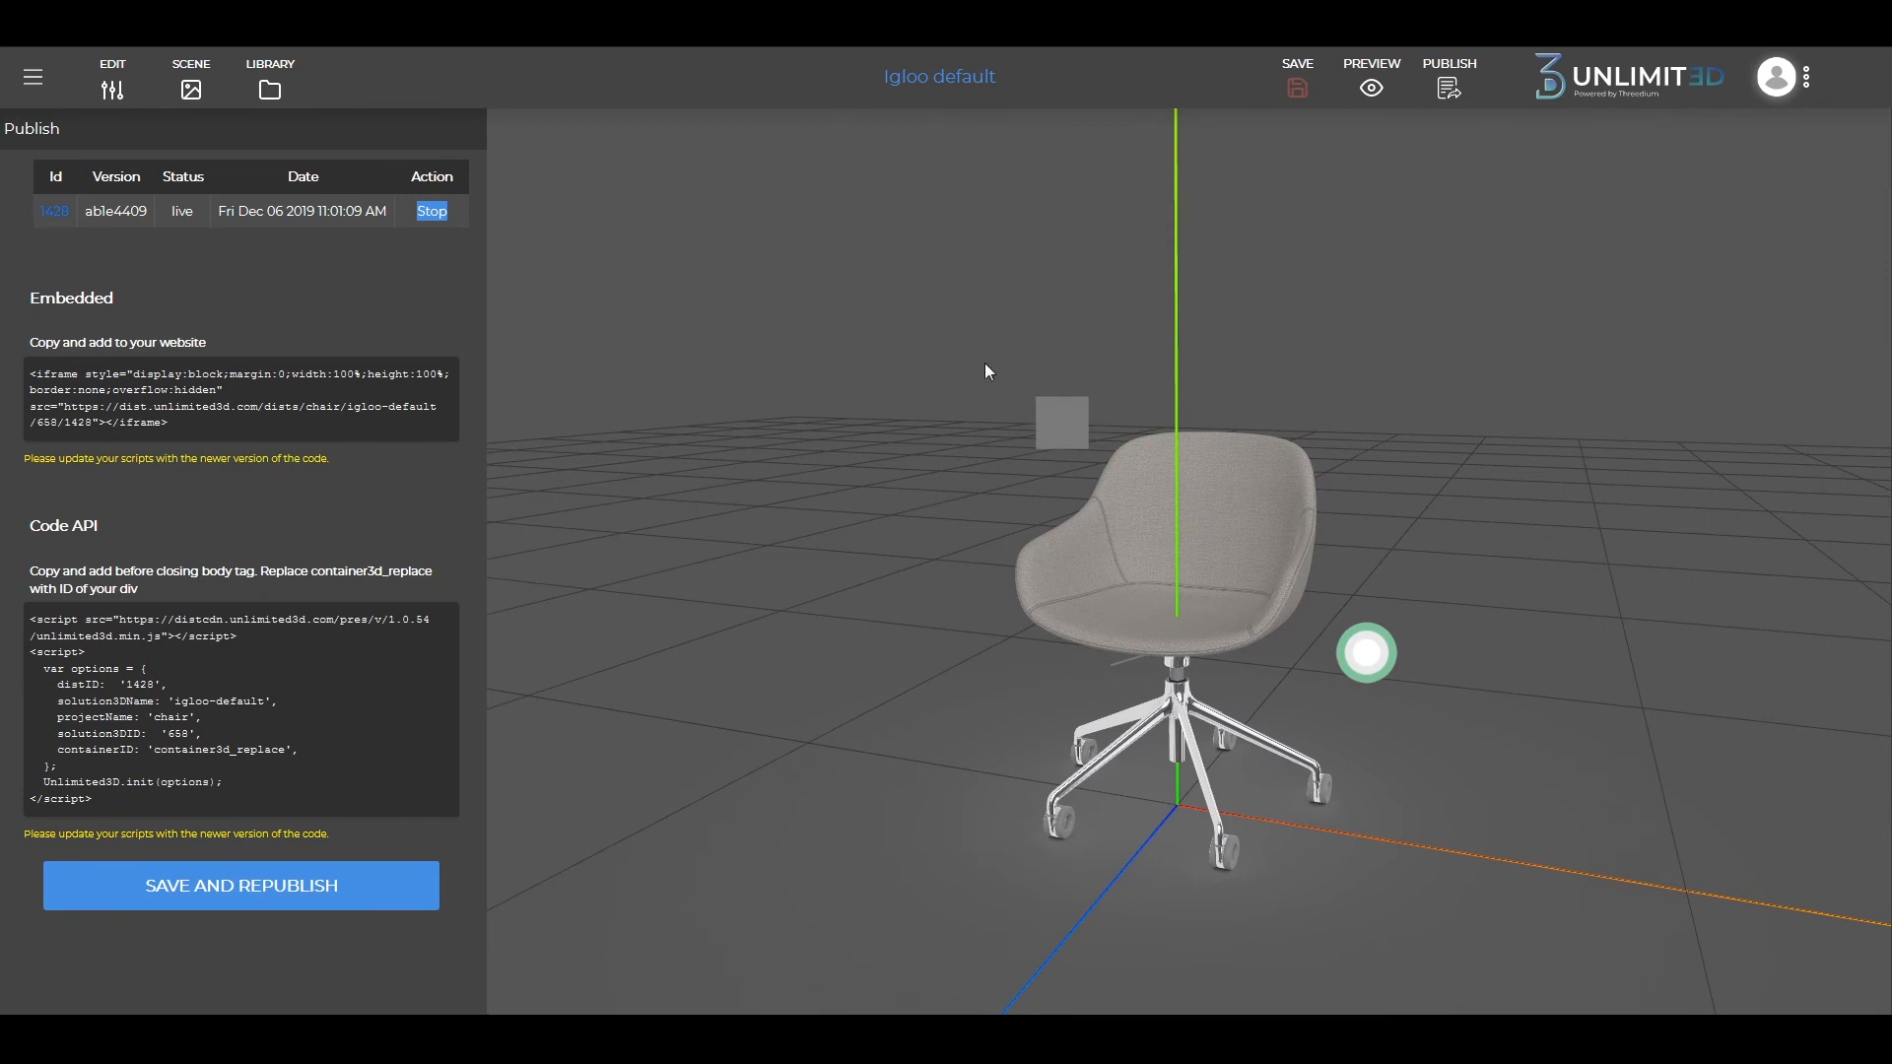
Return to the scene and open the settings of the Ann-2 annotation beside the chair's backrest.
click(198, 89)
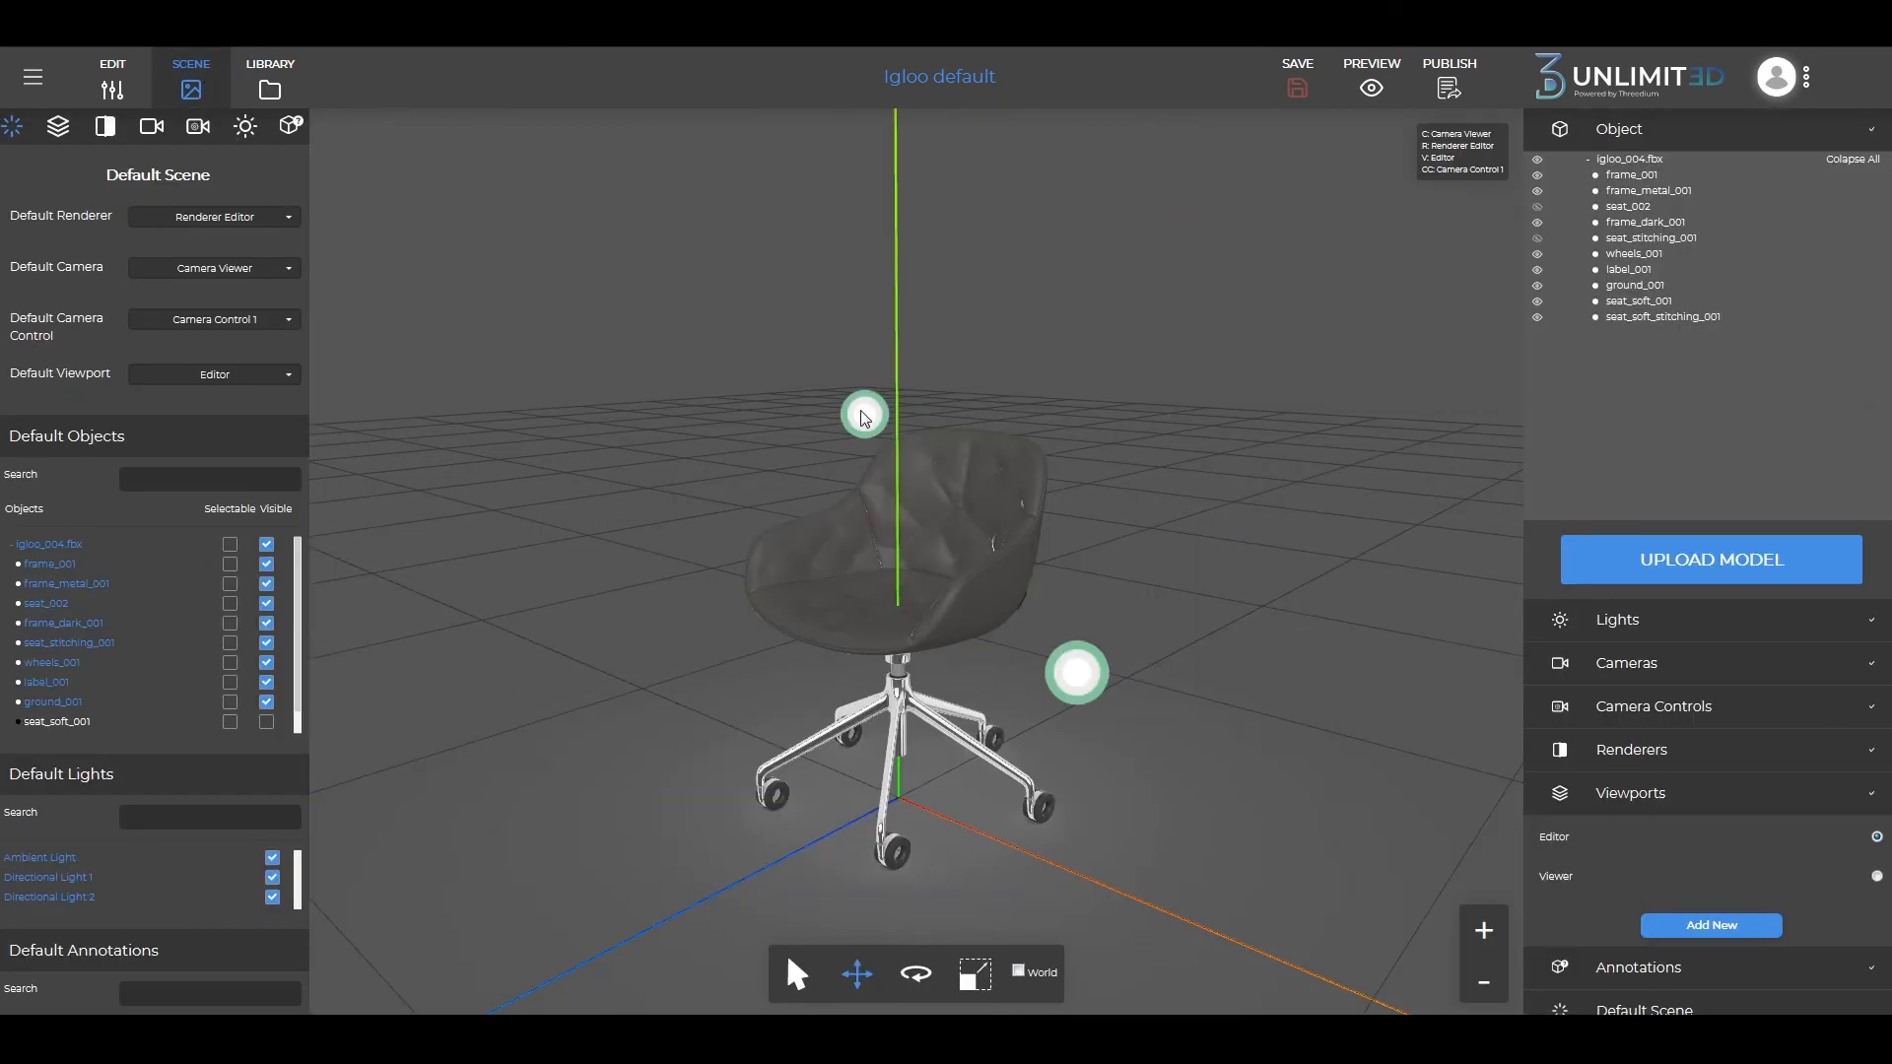
click(864, 415)
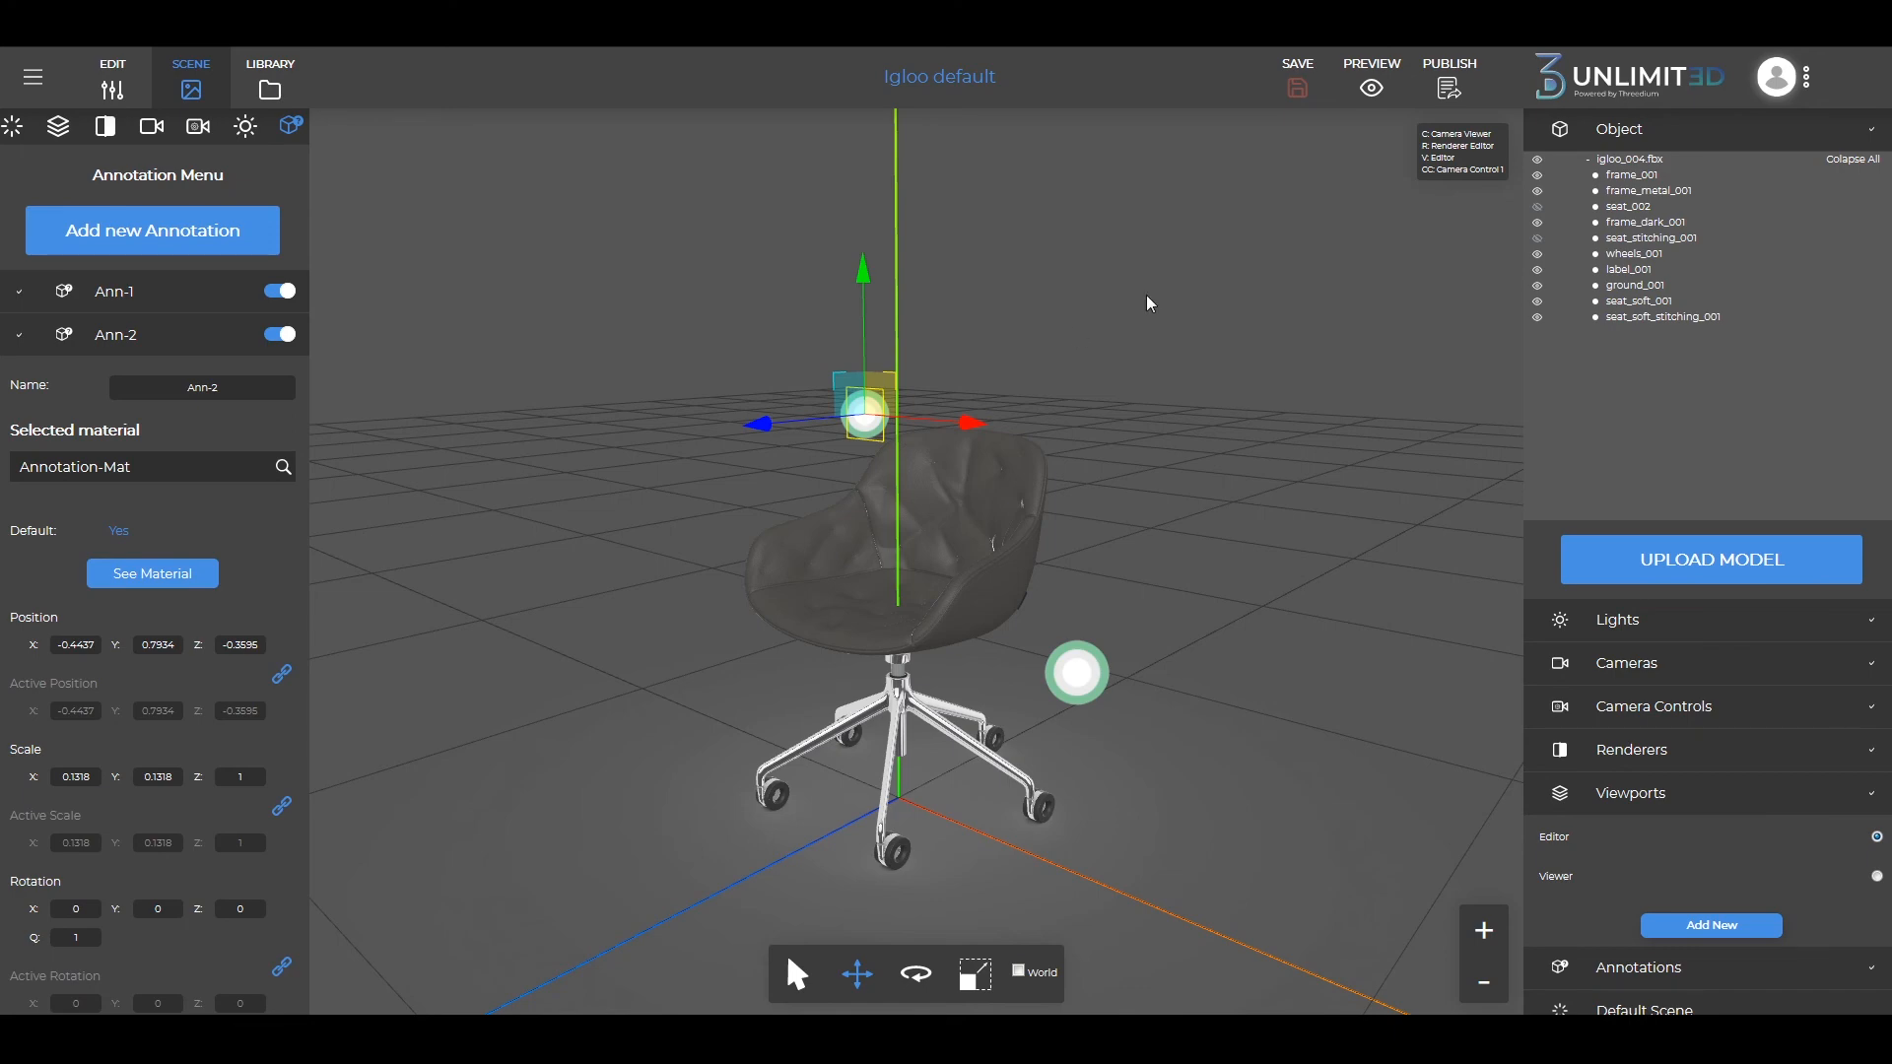
Save and republish the solution, and load the last published version to inspect the chair.
click(1444, 86)
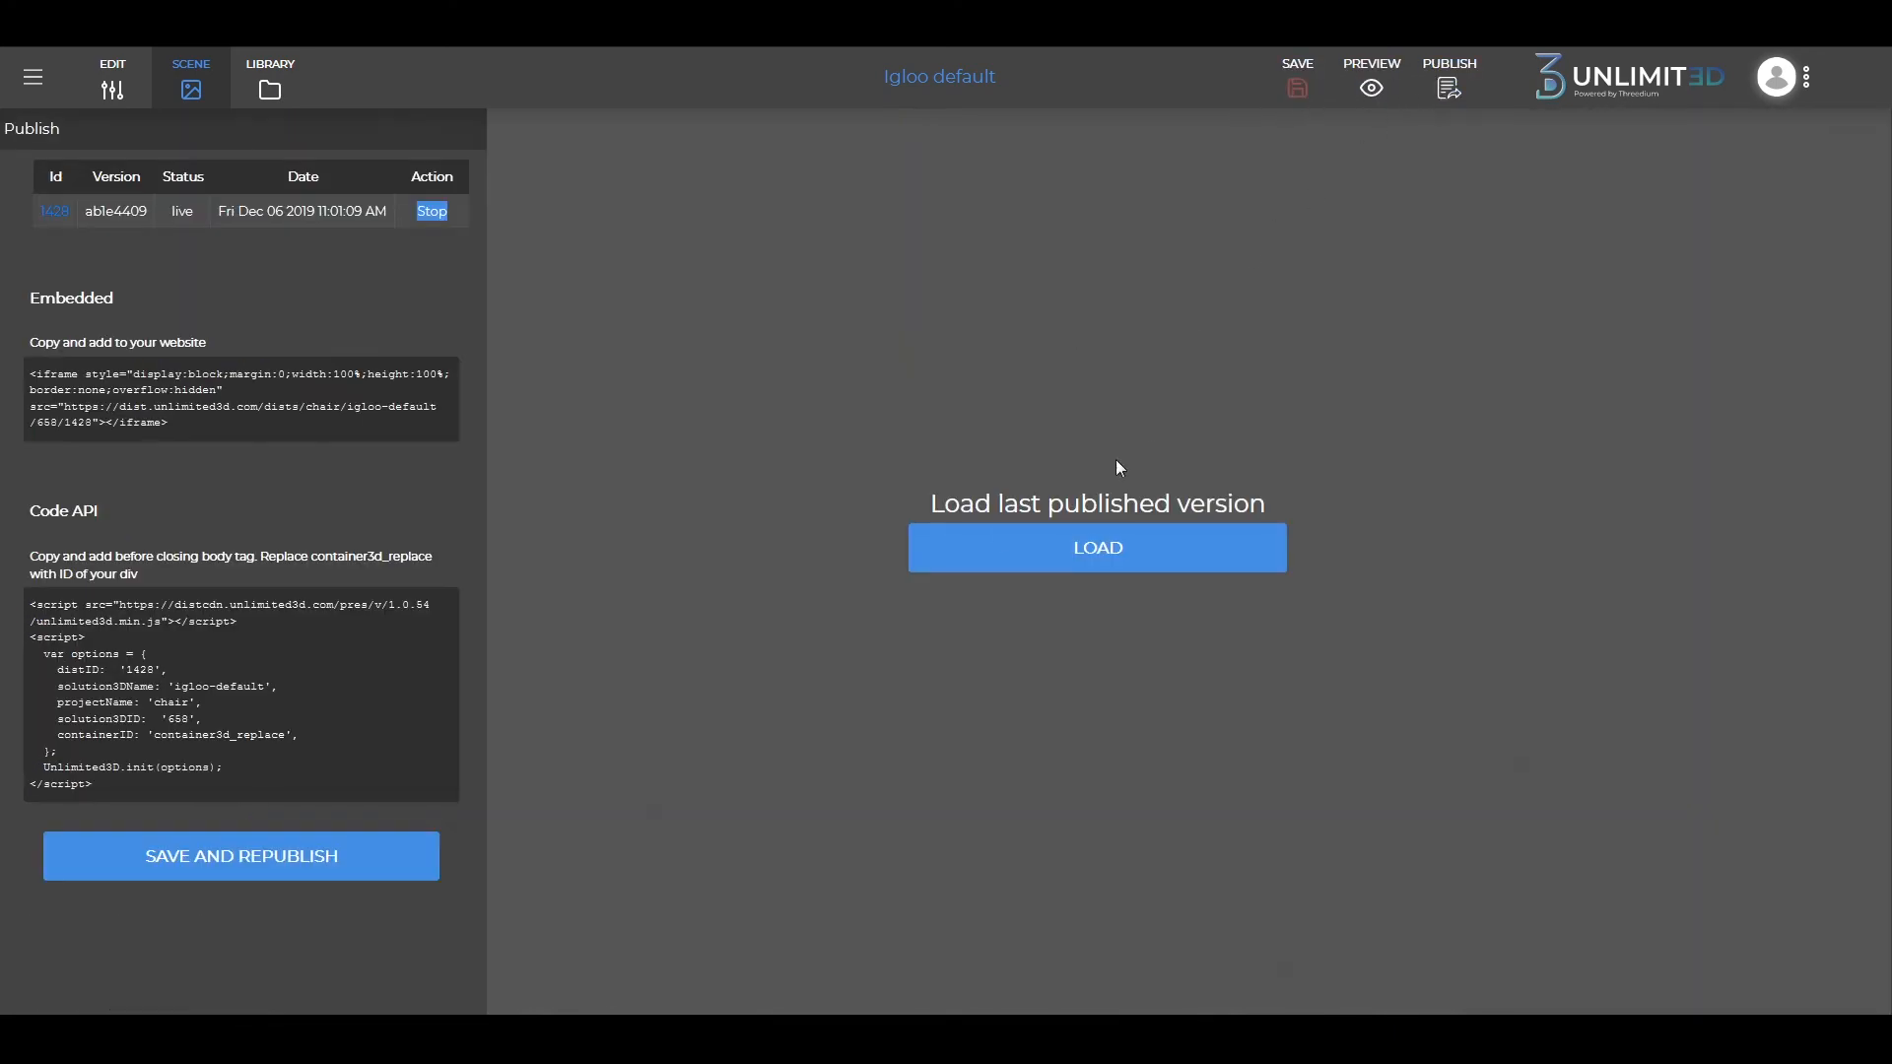
click(241, 856)
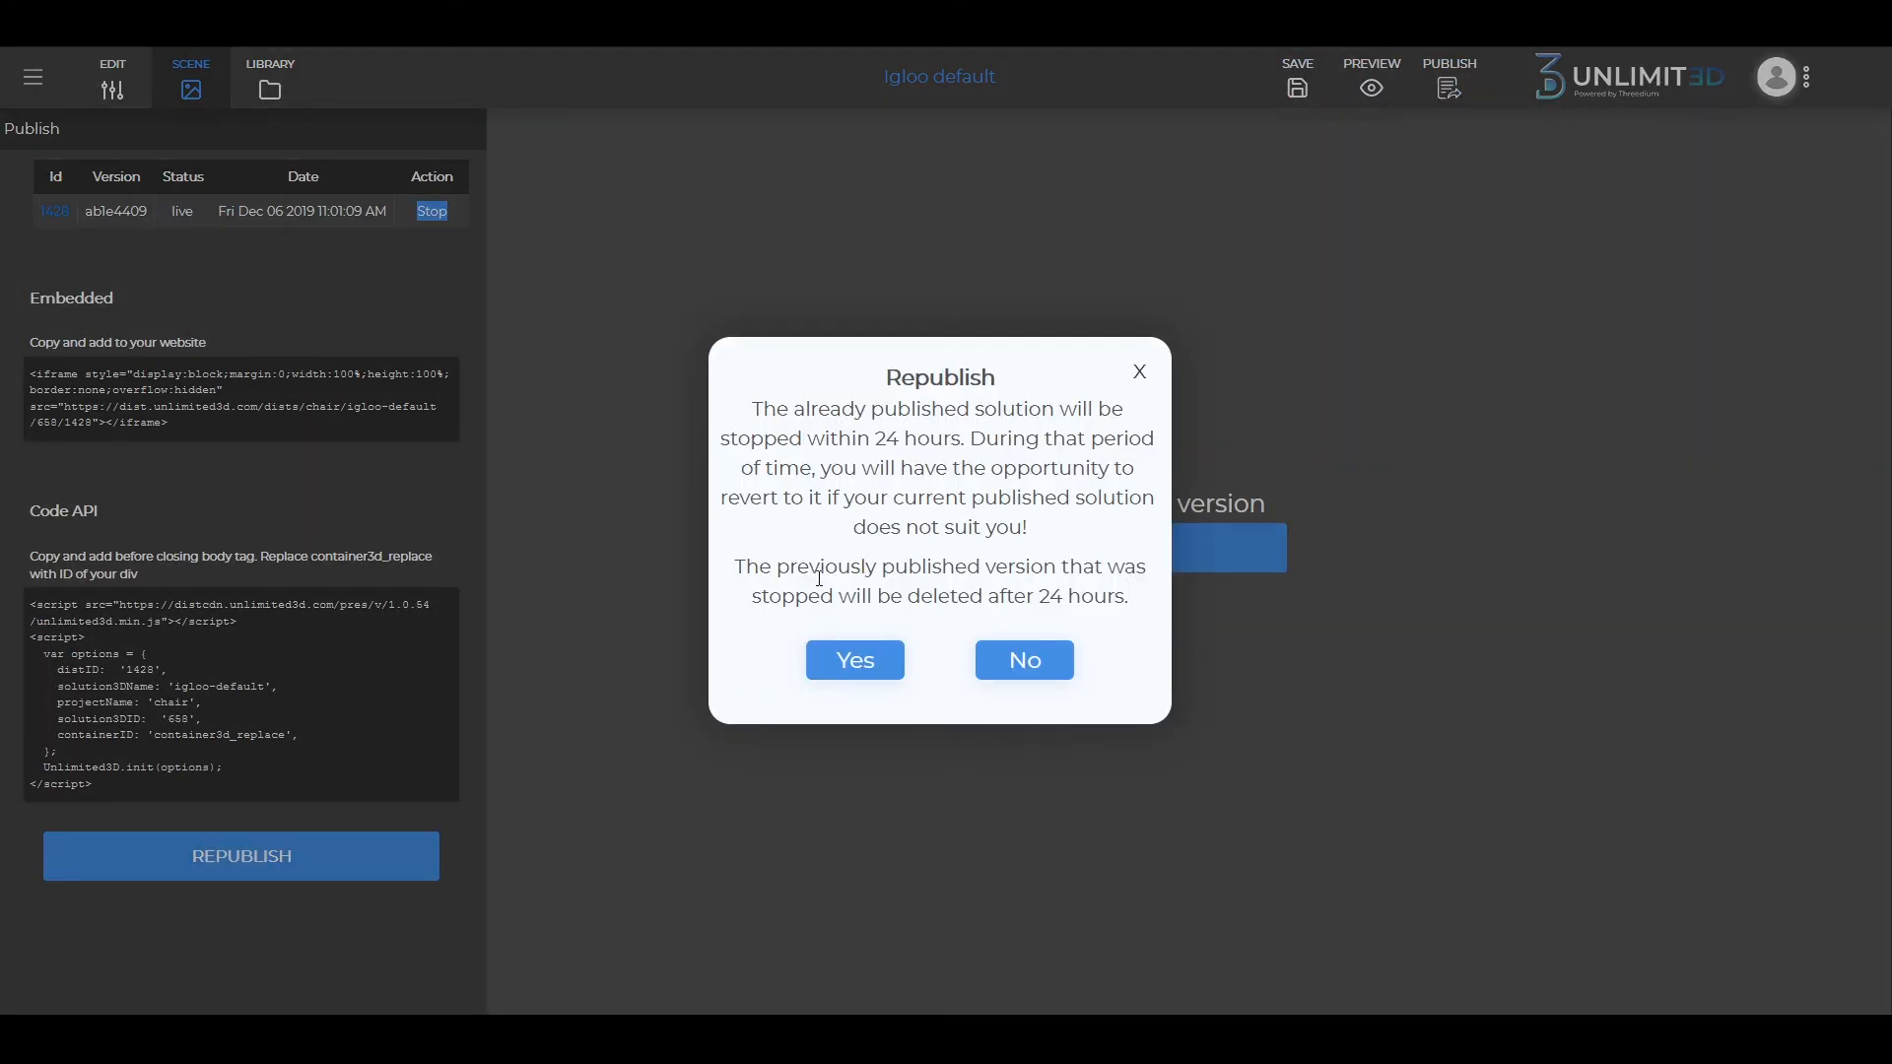
click(849, 661)
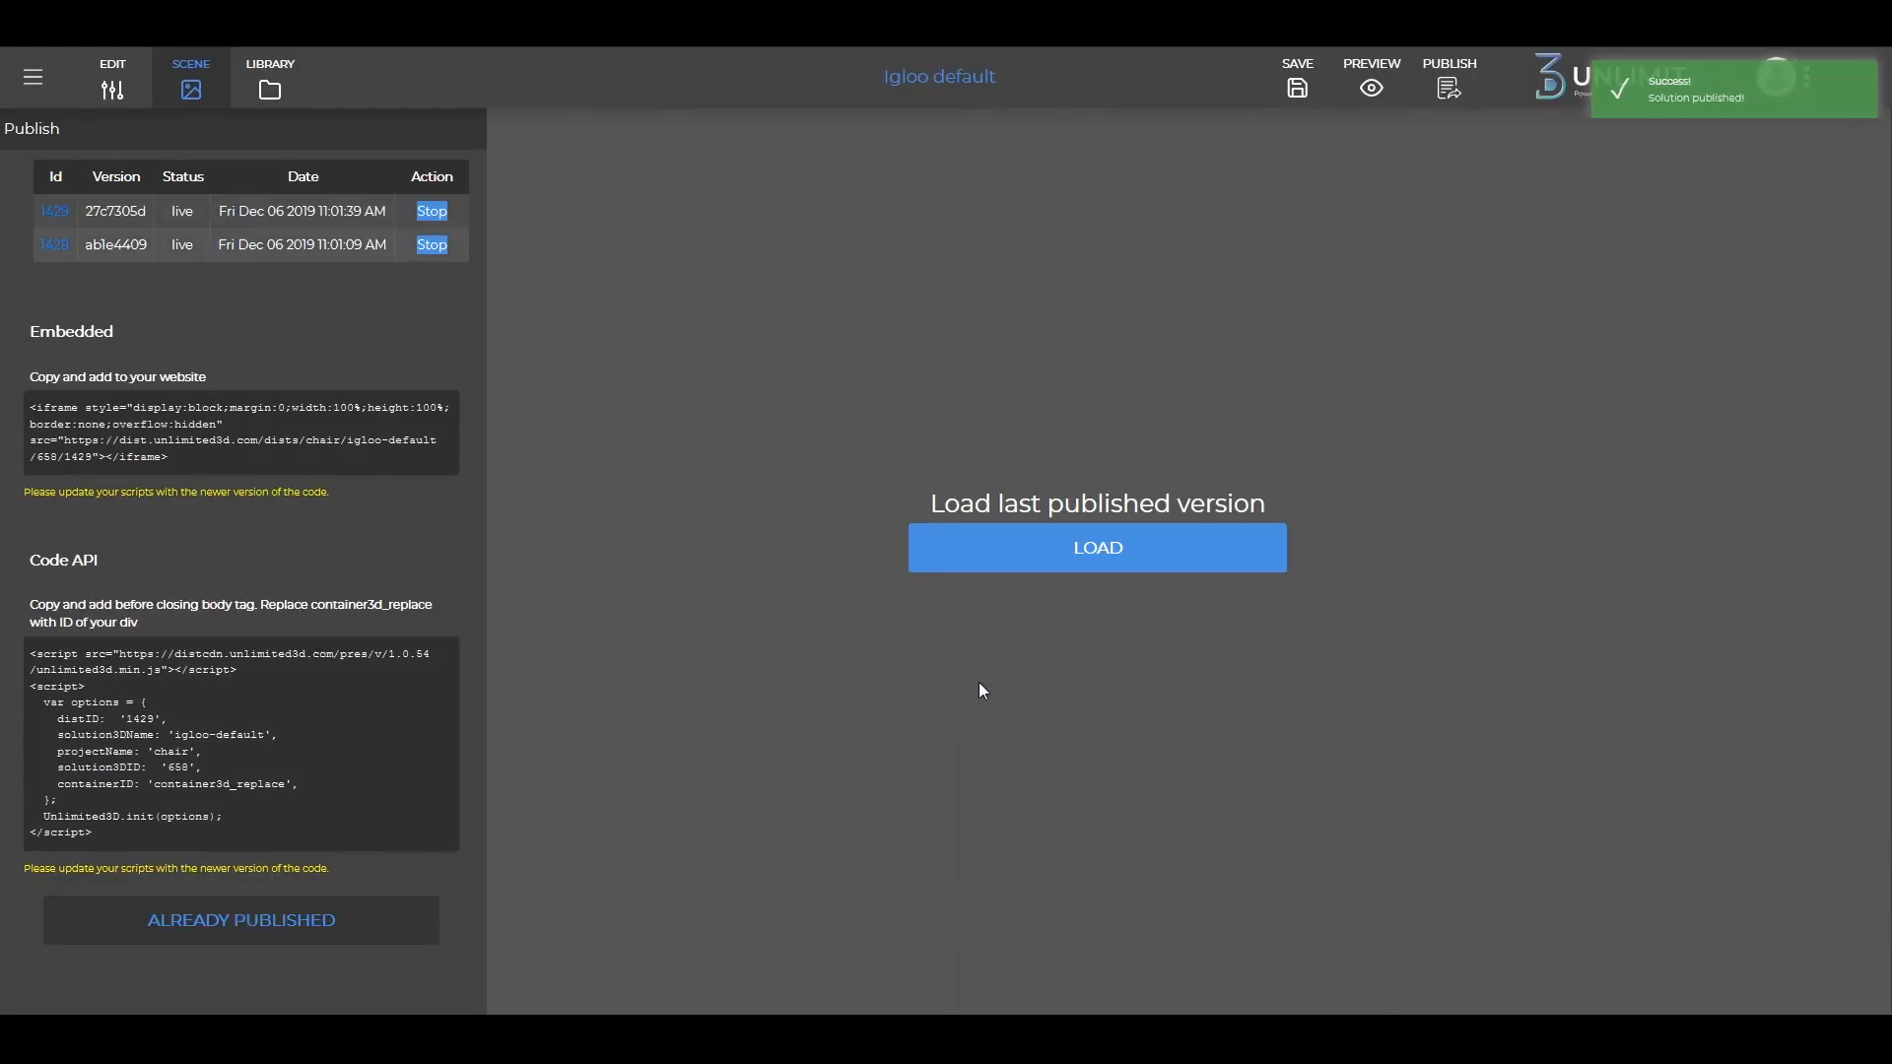
click(1038, 558)
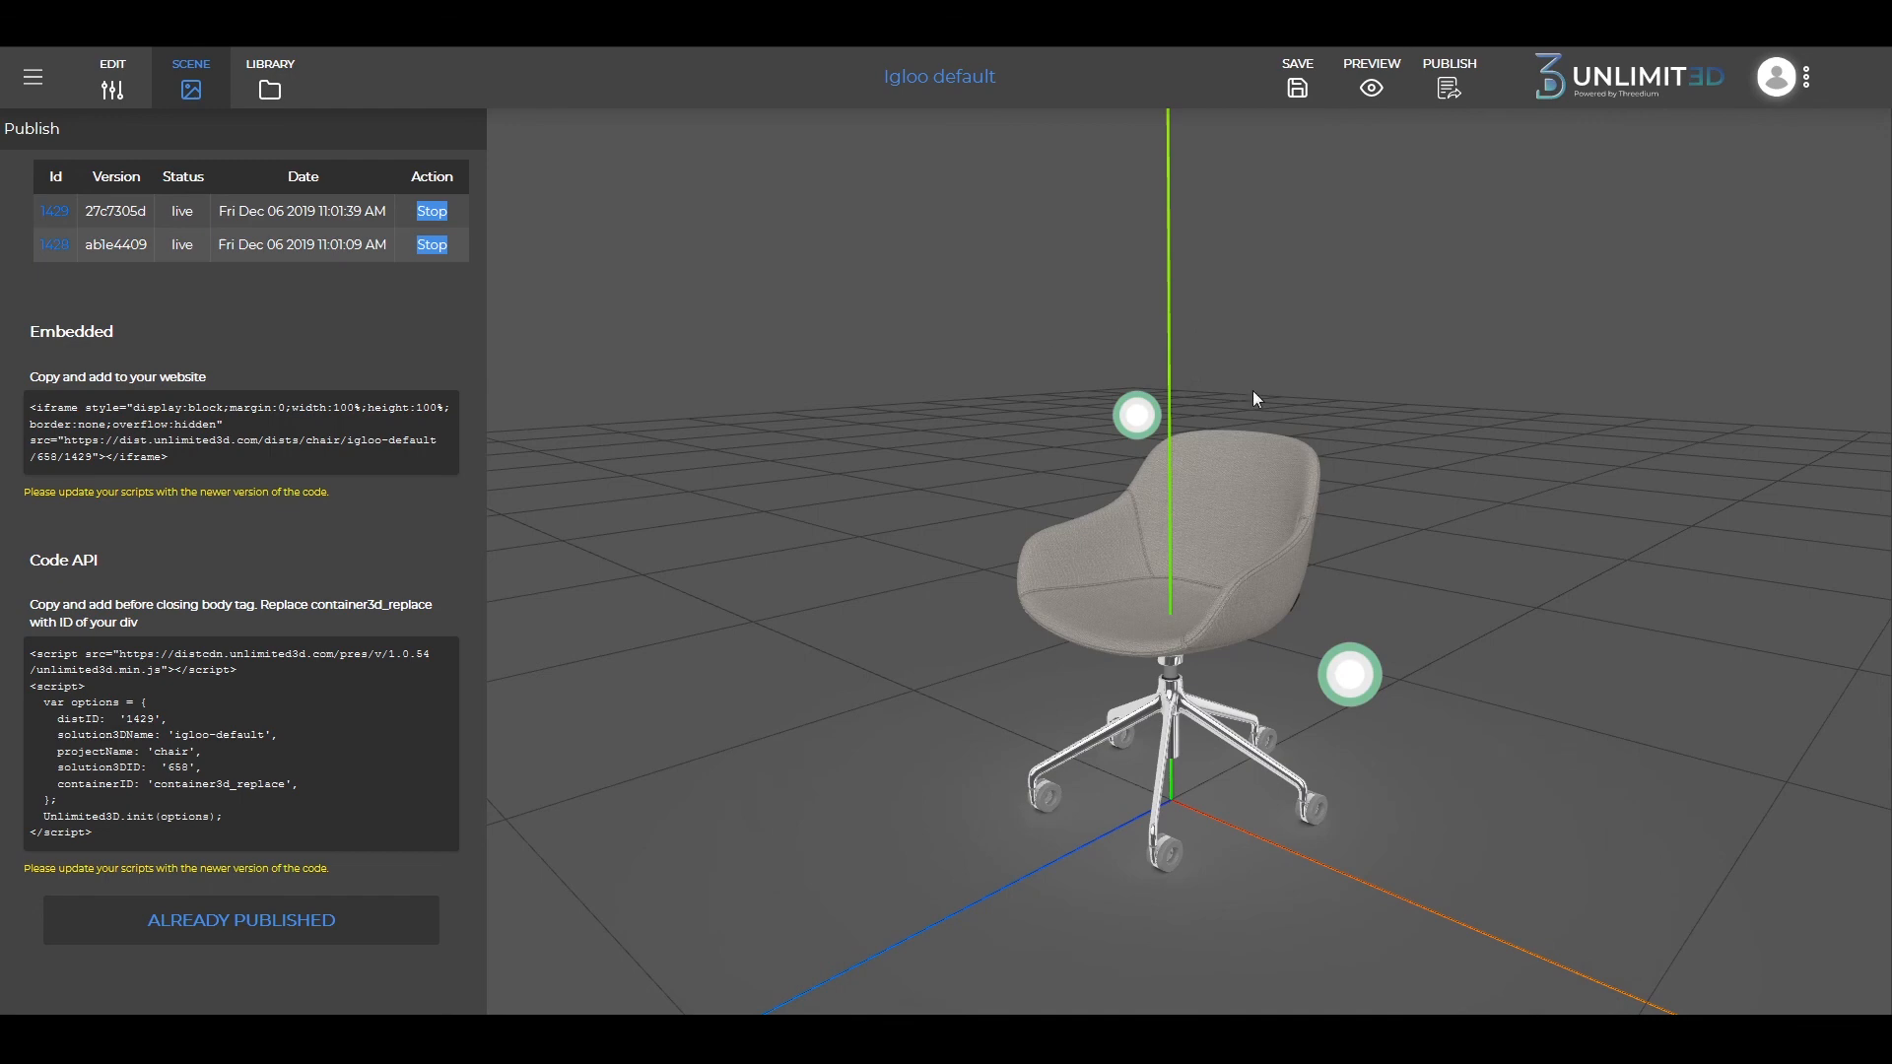
drag(1004, 579, 1362, 552)
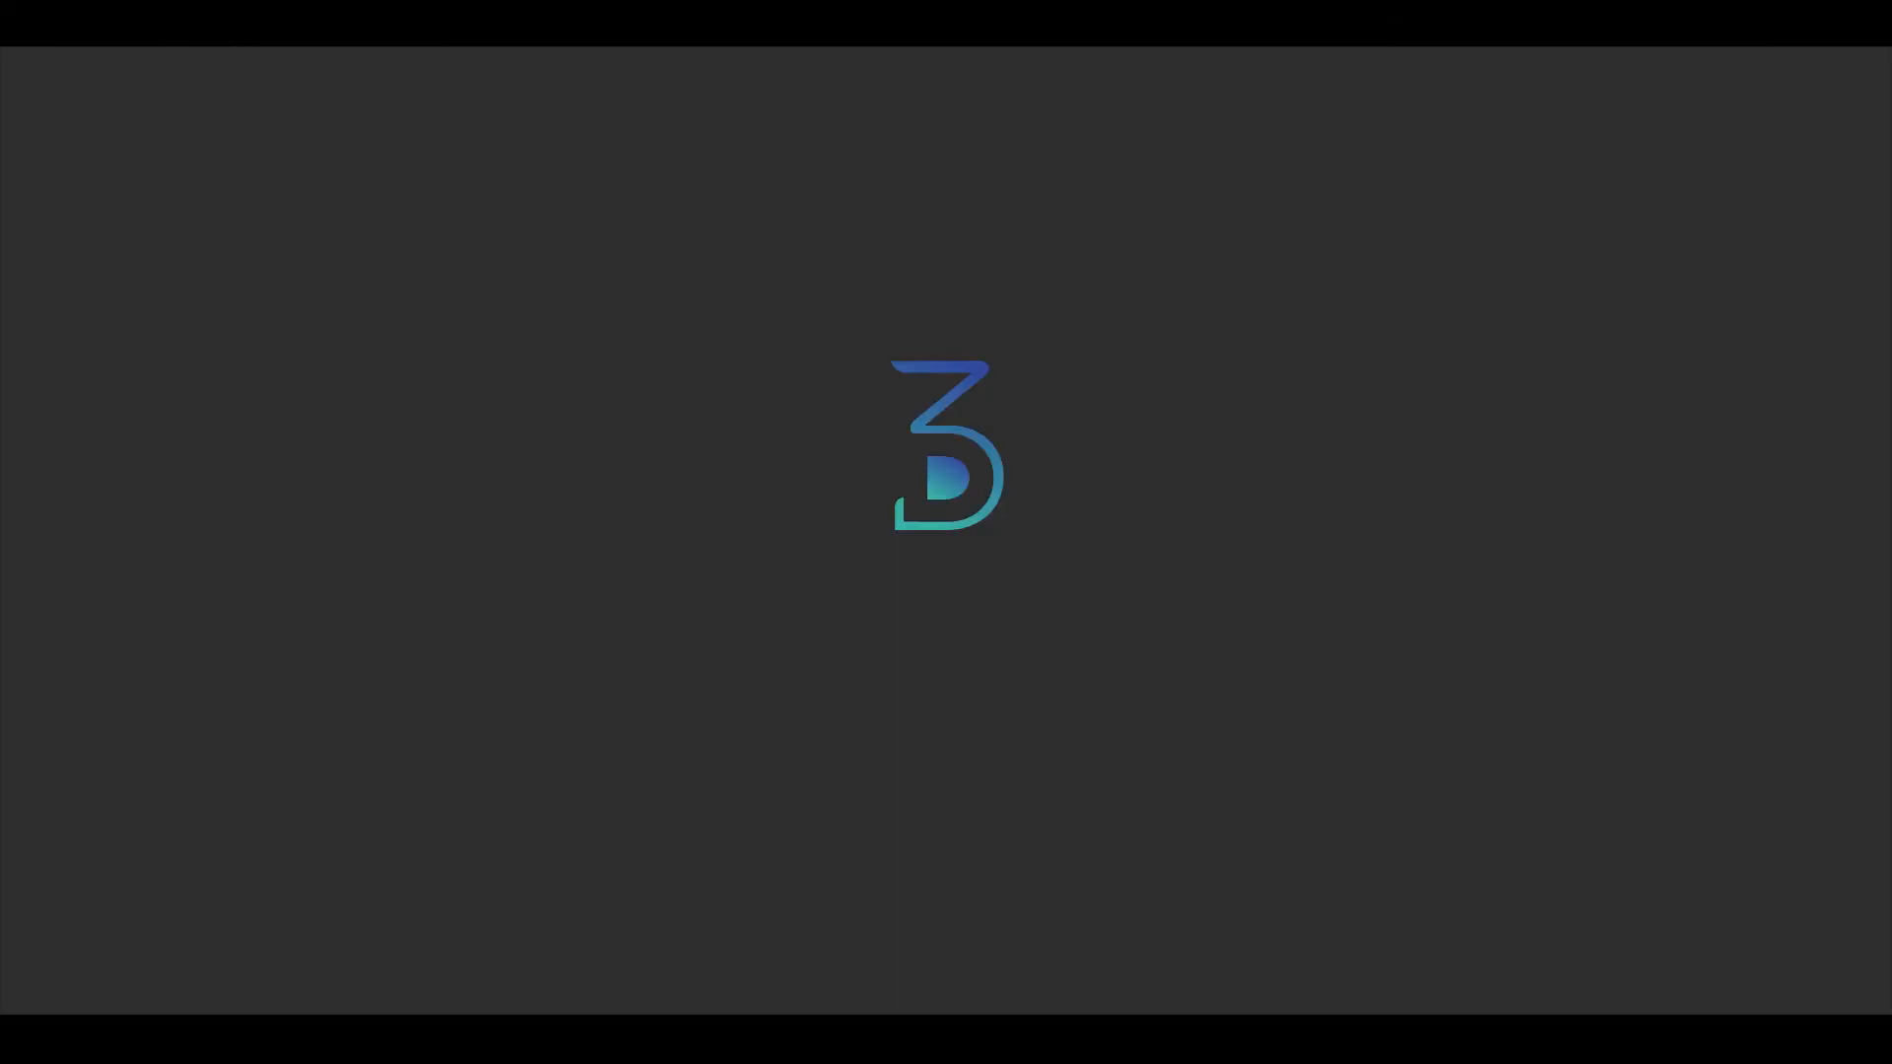